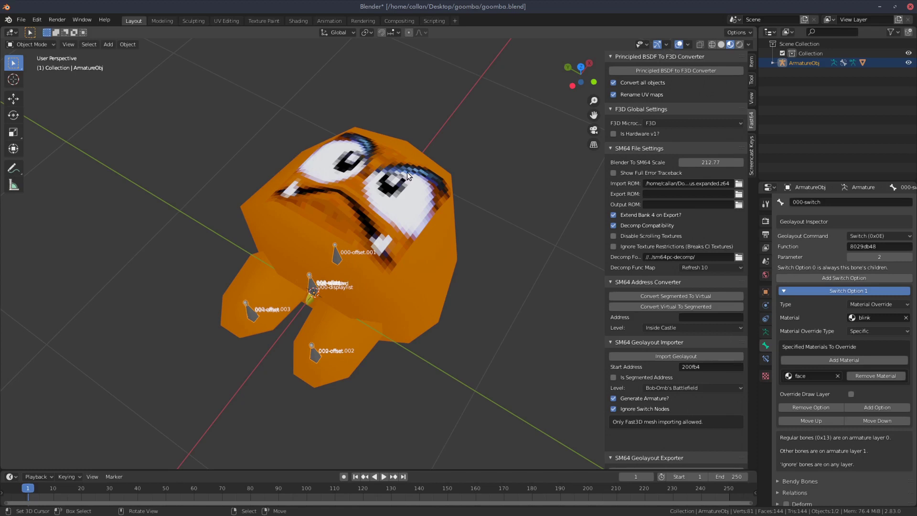
scroll(450, 296, "down", 3)
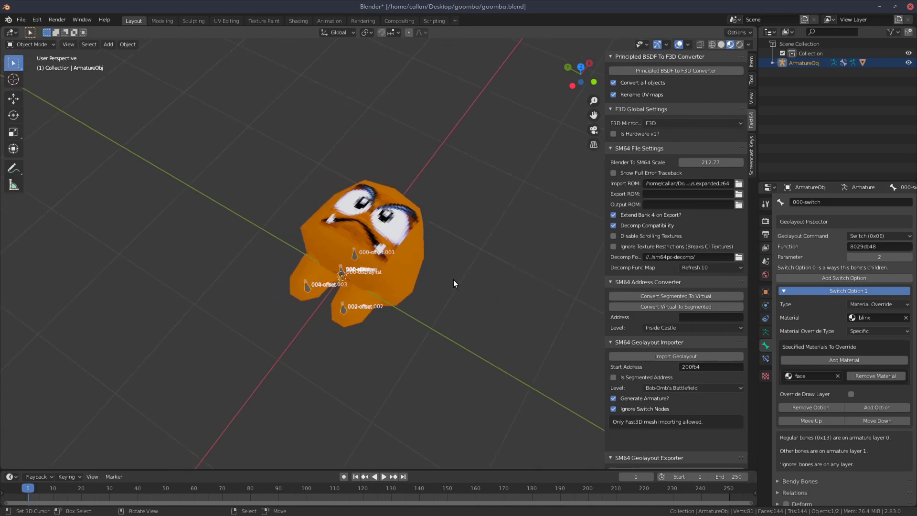
- Check the screencast keys settings, then return to the Fast64 export settings
mouse_move(452, 269)
middle_mouse_down()
mouse_move(443, 253)
mouse_move(402, 233)
middle_mouse_up()
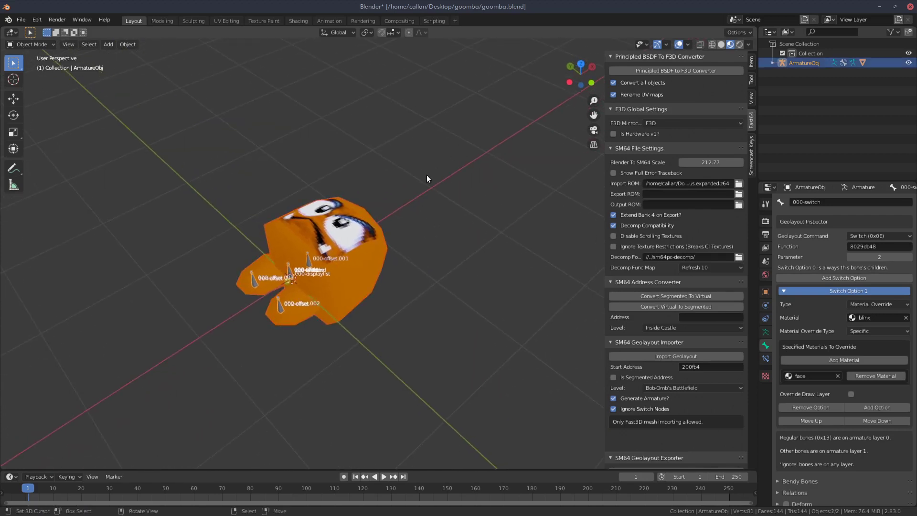
left_click(751, 151)
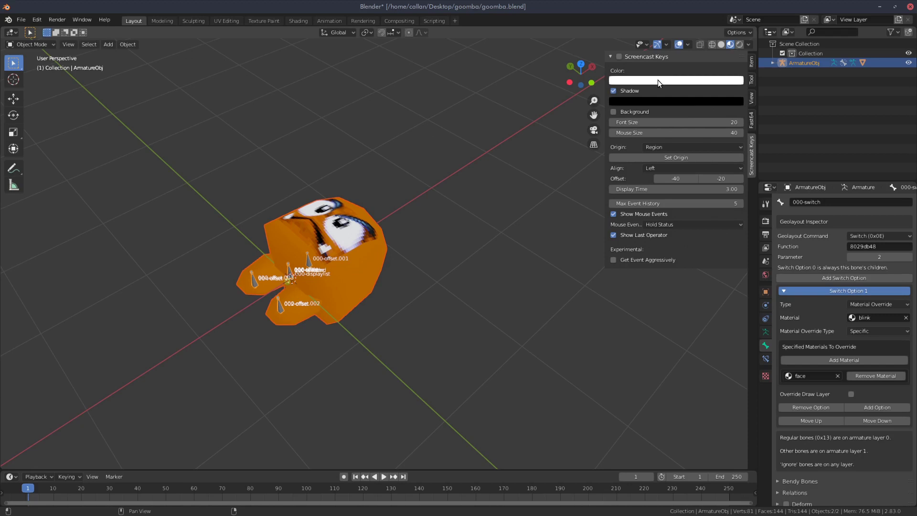
left_click(752, 123)
middle_click_drag(384, 196, 428, 209)
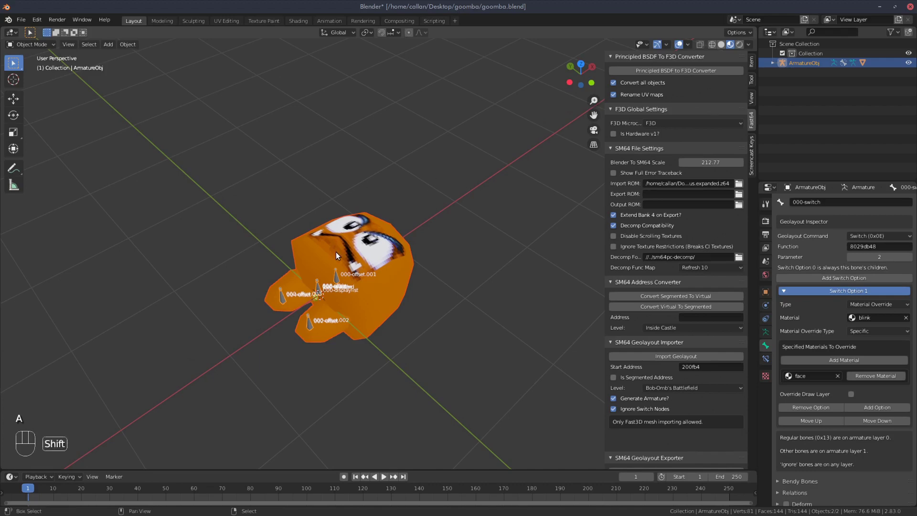
- Duplicate the Goomba armature and mesh beside the original, then select the copied mesh skinned.001
key("shift+d")
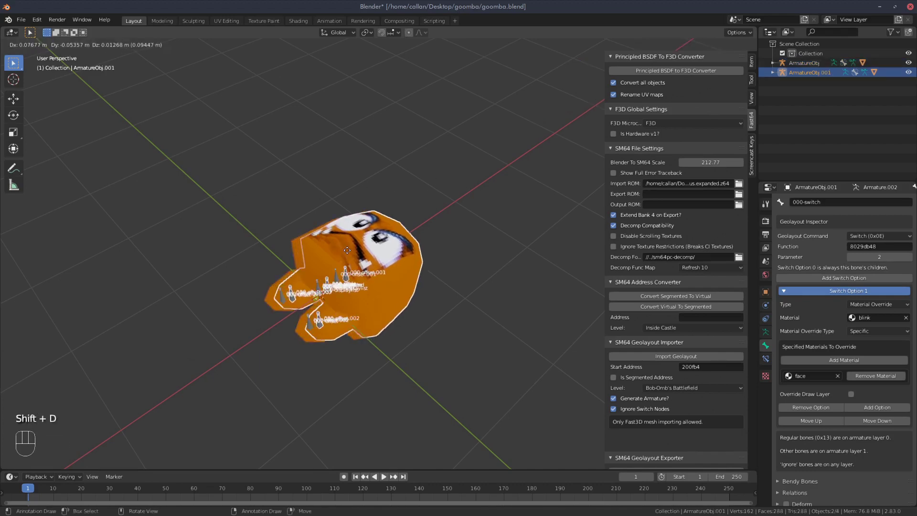
left_click(516, 147)
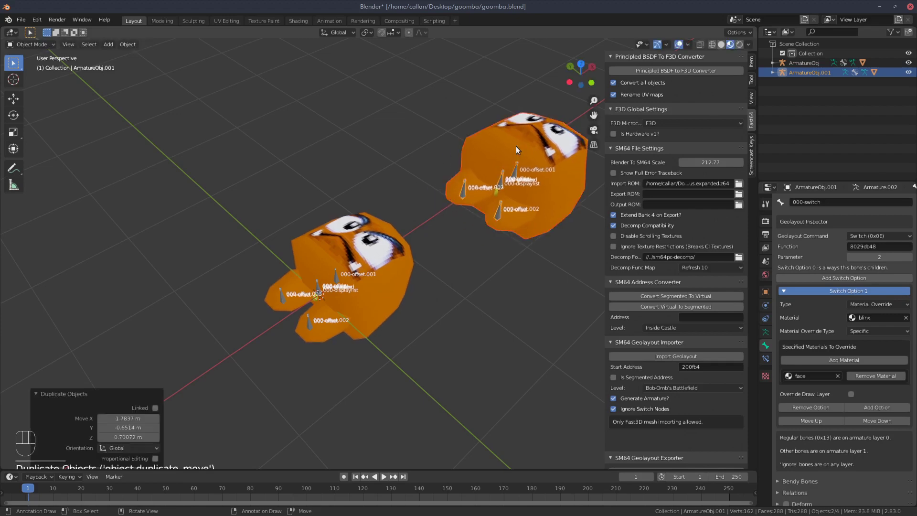
mouse_move(533, 191)
middle_mouse_down("shift")
mouse_move(480, 278)
mouse_move(419, 271)
mouse_move(419, 247)
middle_mouse_up("shift")
scroll(427, 290, "up", 2)
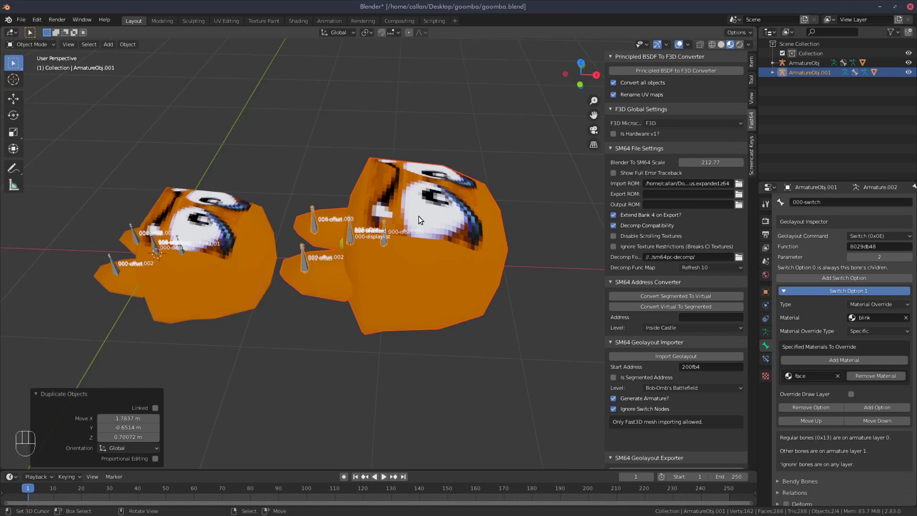
middle_click_drag(419, 216, 452, 195)
left_click(438, 193)
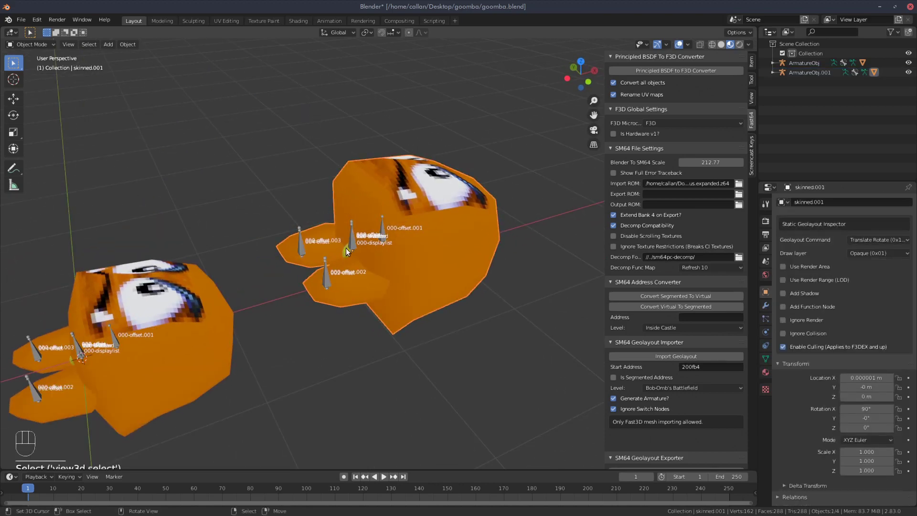
- In Edit Mode on the copied armature, delete the two left offset bones
left_click(350, 251)
key("Tab")
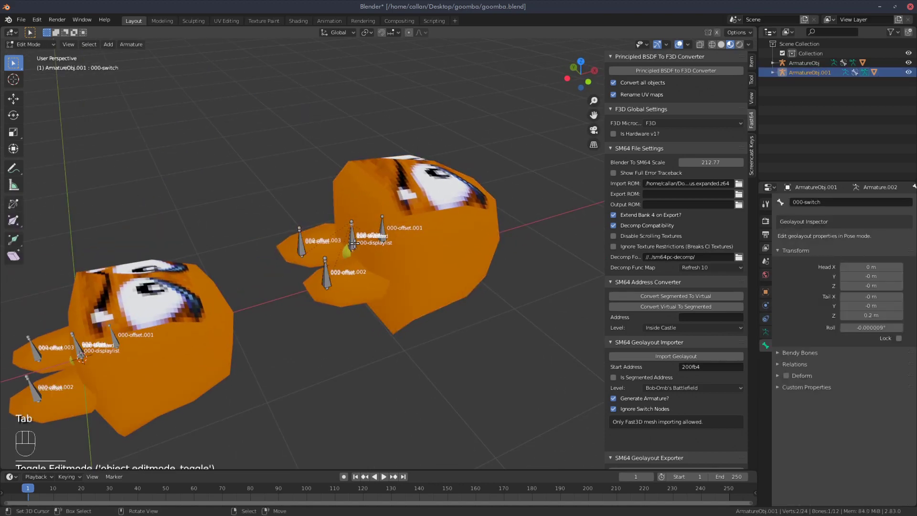
scroll(355, 242, "up", 4)
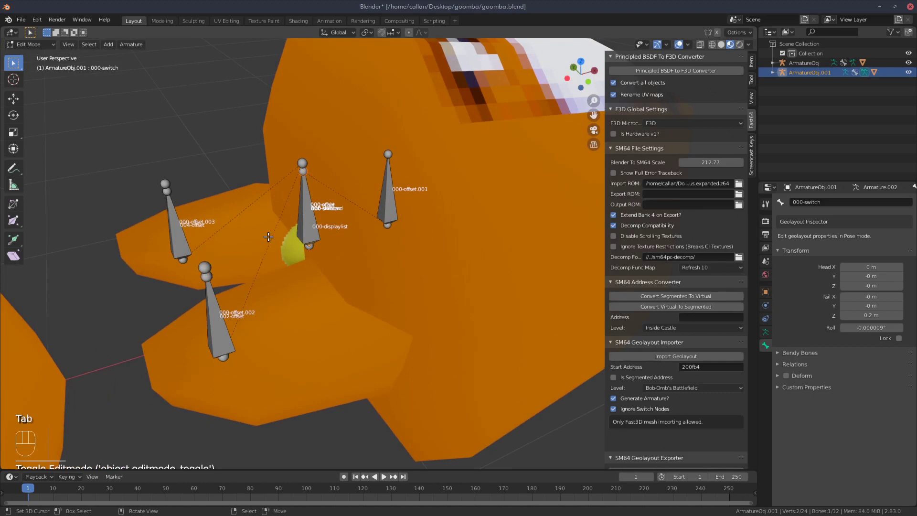
left_click_drag(145, 171, 254, 419)
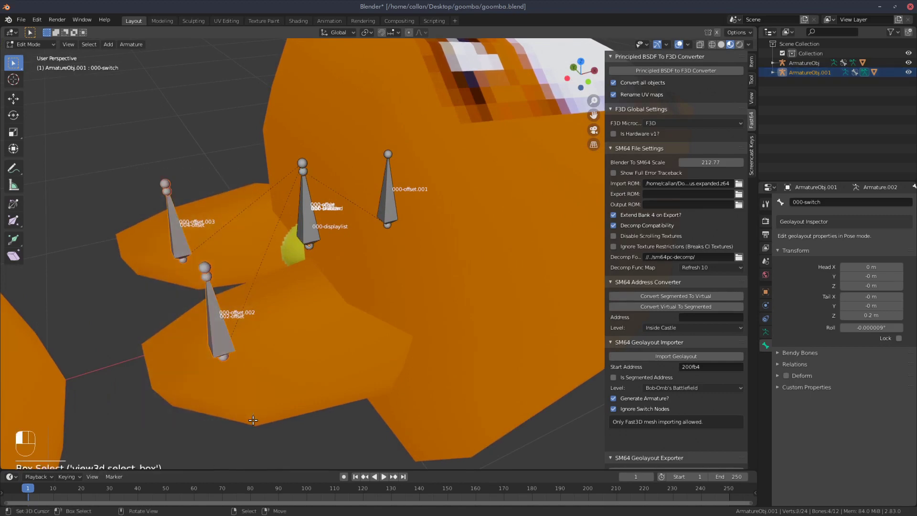
key("x")
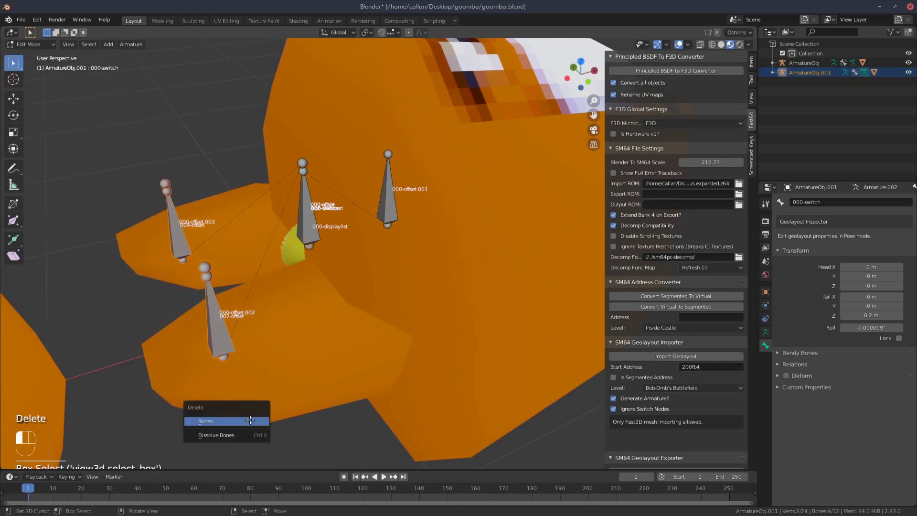
left_click(250, 420)
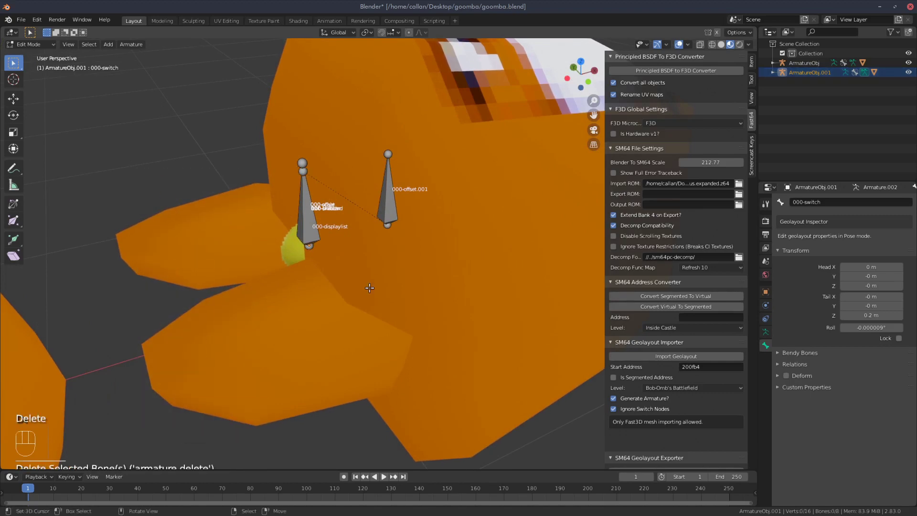
- In wireframe view, select the 000-switch and 000-offset.001 bones
left_click(700, 45)
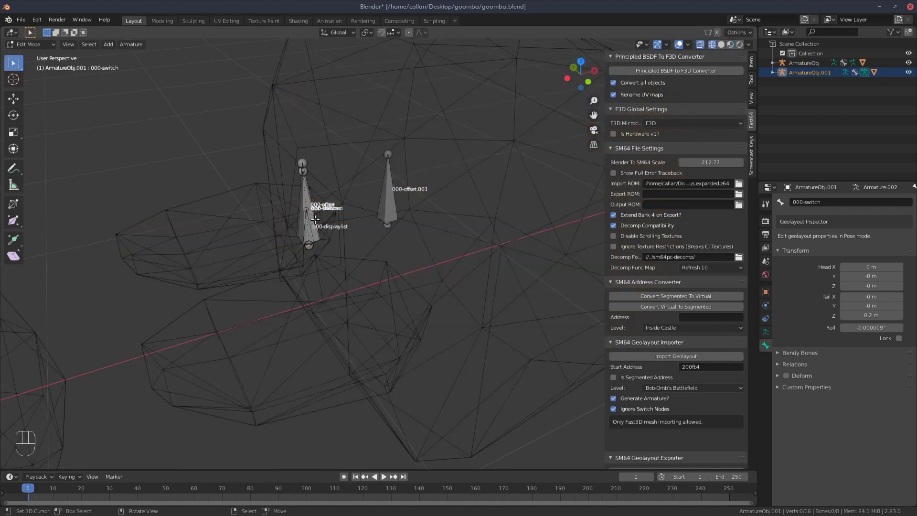
left_click(389, 199)
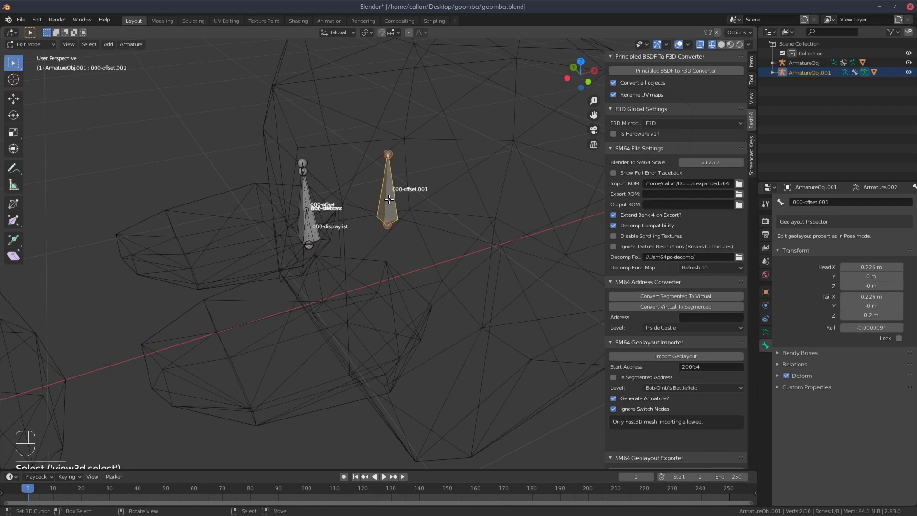
left_click(308, 231, "shift")
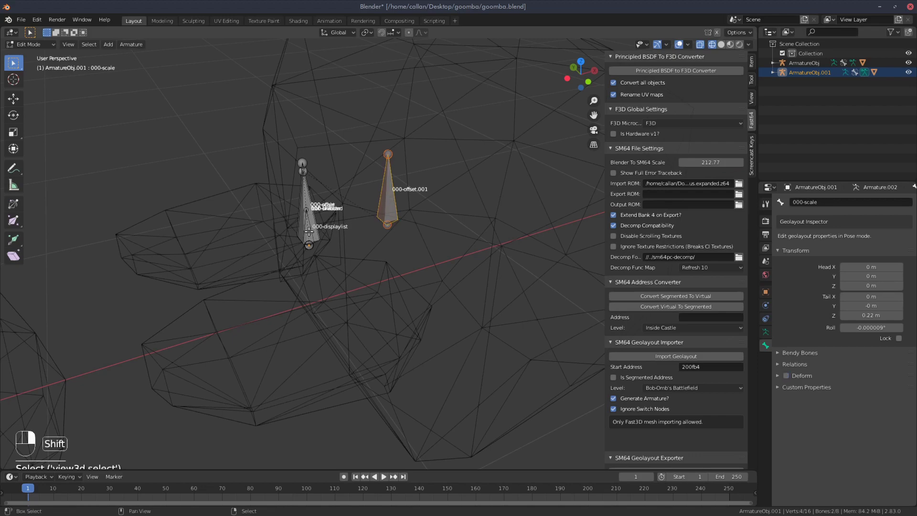
left_click(308, 231)
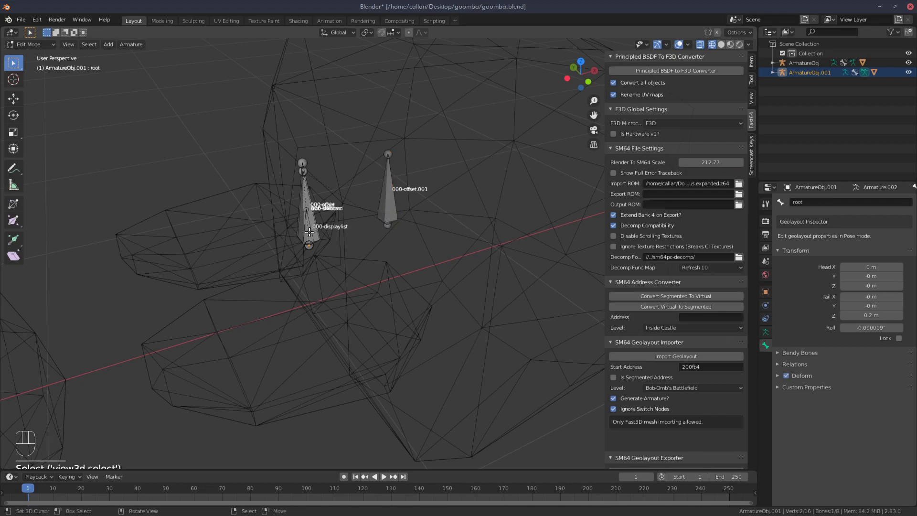
left_click(309, 232)
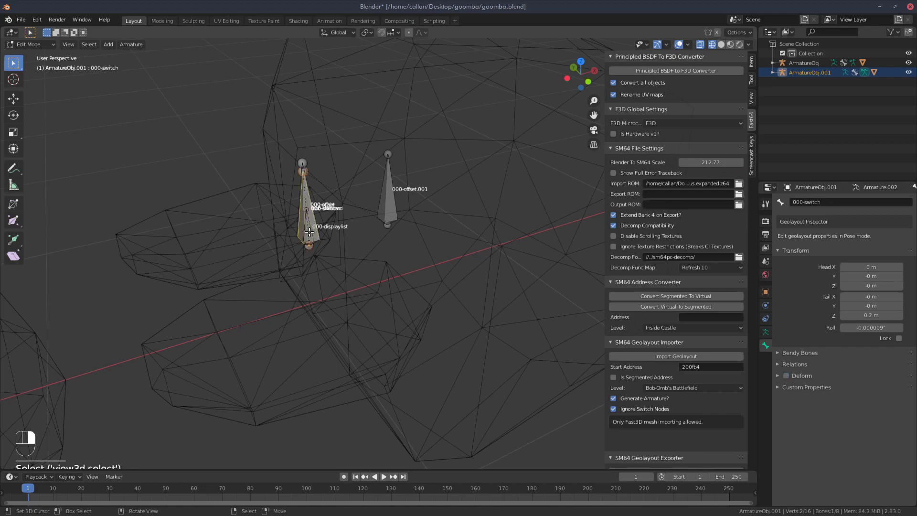
left_click(389, 206, "shift")
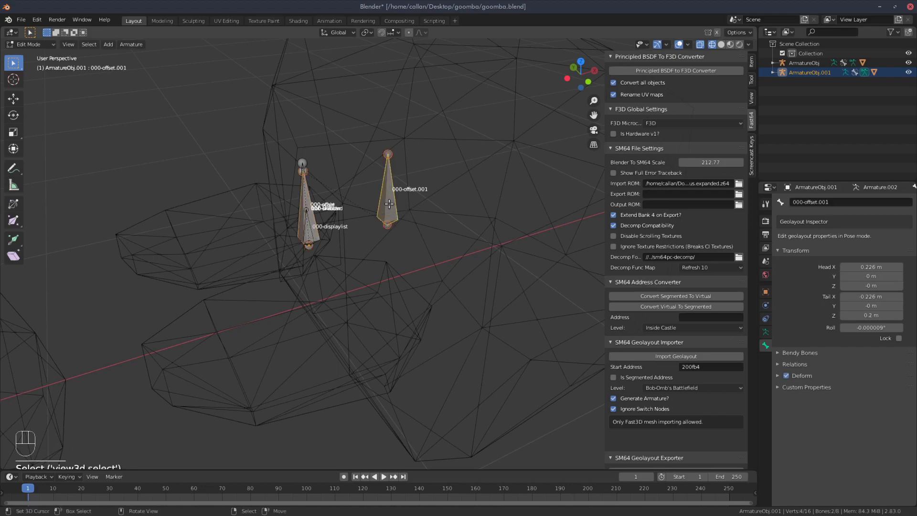
- Invert the selection, delete the other stacked bones, and reselect 000-offset.001 and 000-switch
key("ctrl+i")
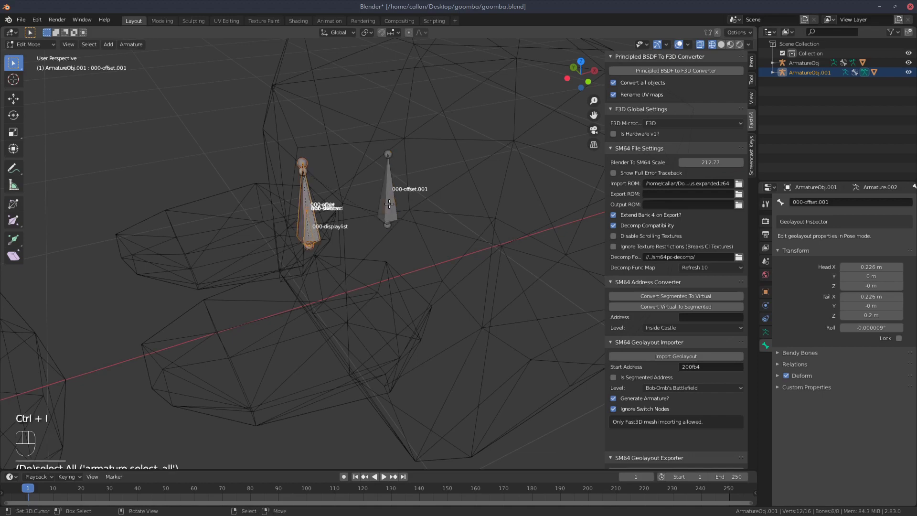
key("Delete")
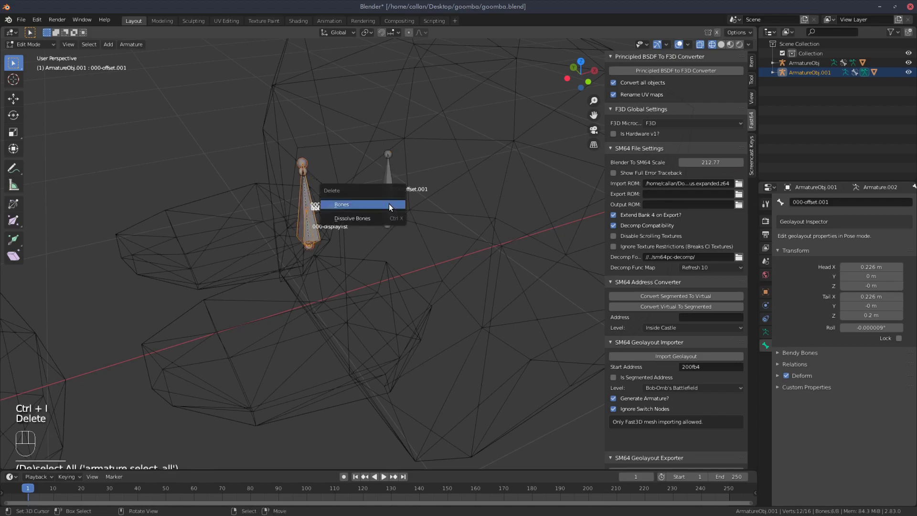
left_click(389, 204)
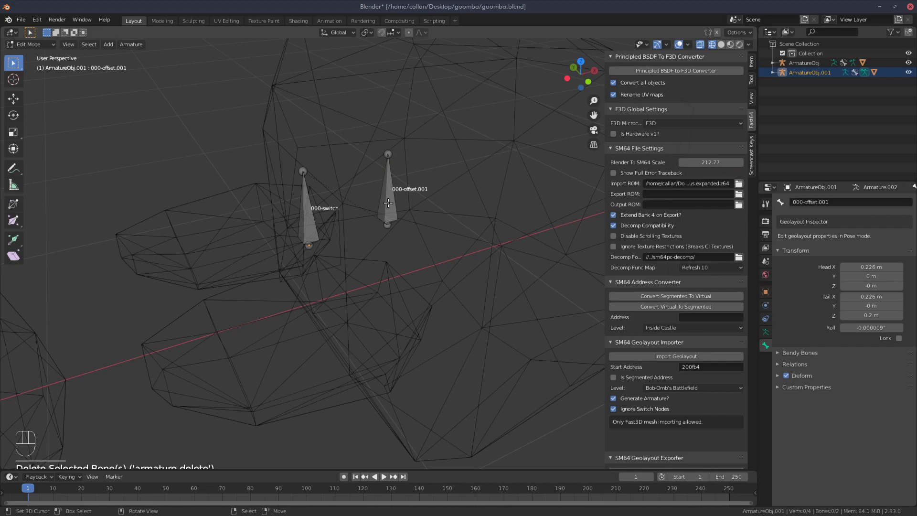
left_click(388, 203)
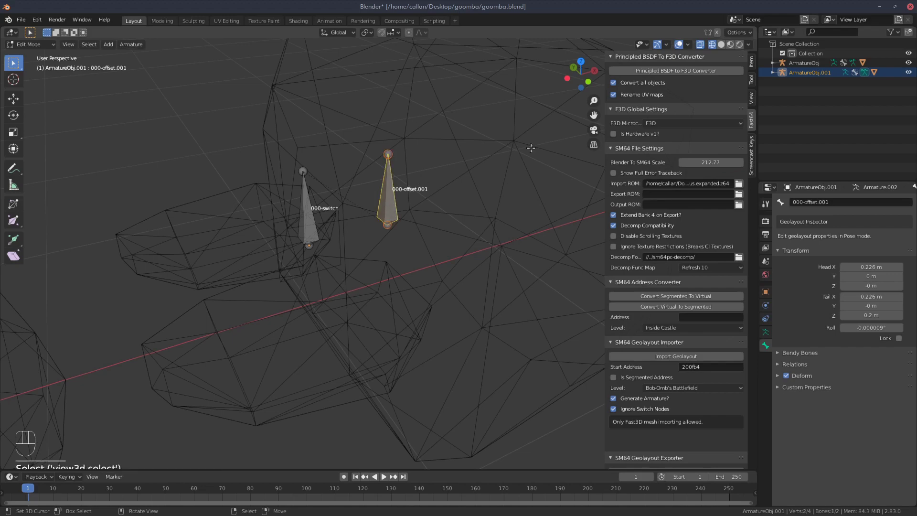
left_click(311, 224)
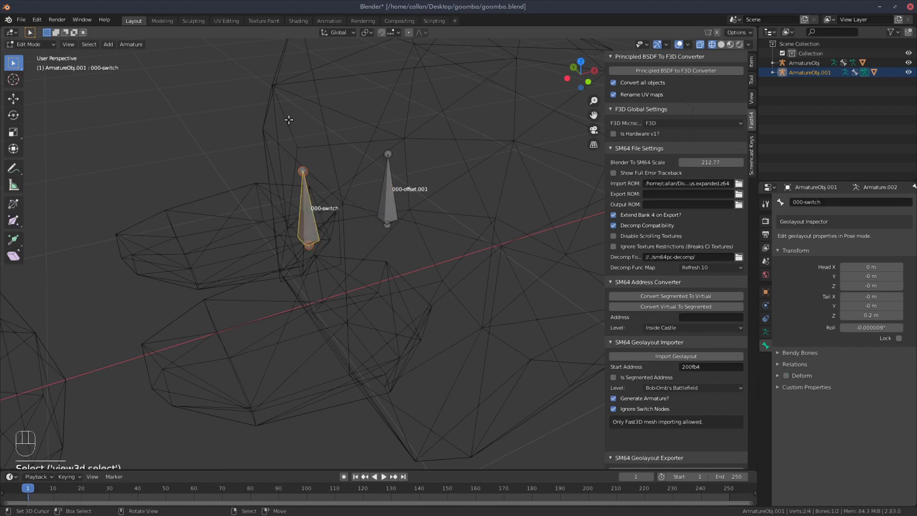
left_click(34, 44)
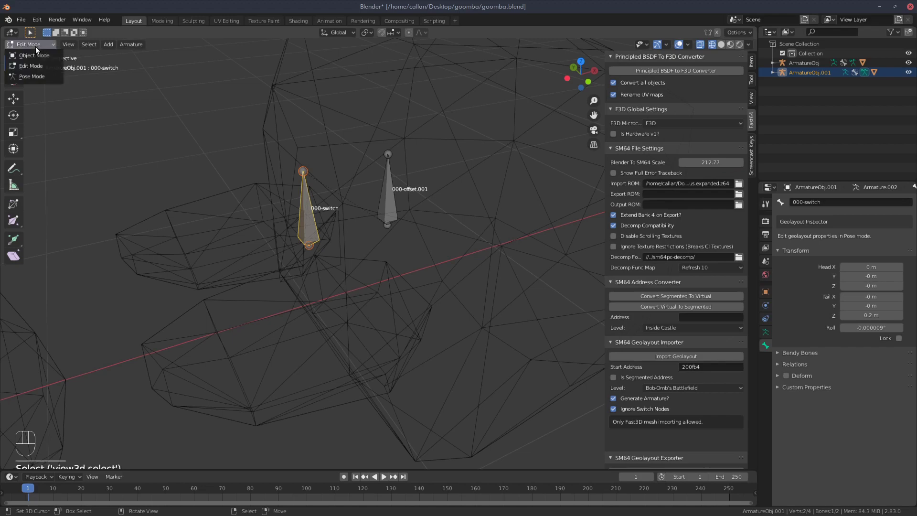
- In Pose Mode, set 000-switch's geolayout command to Switch Option, then return to Object Mode
left_click(43, 76)
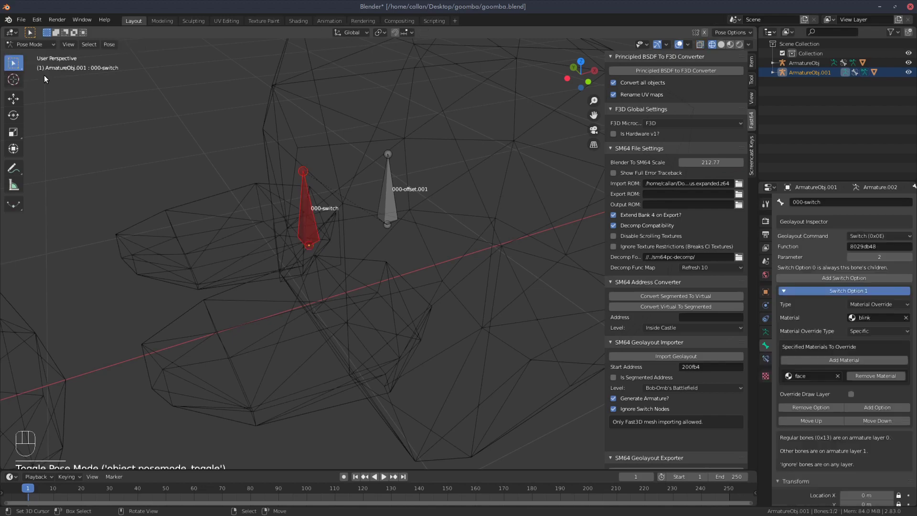
left_click(301, 222)
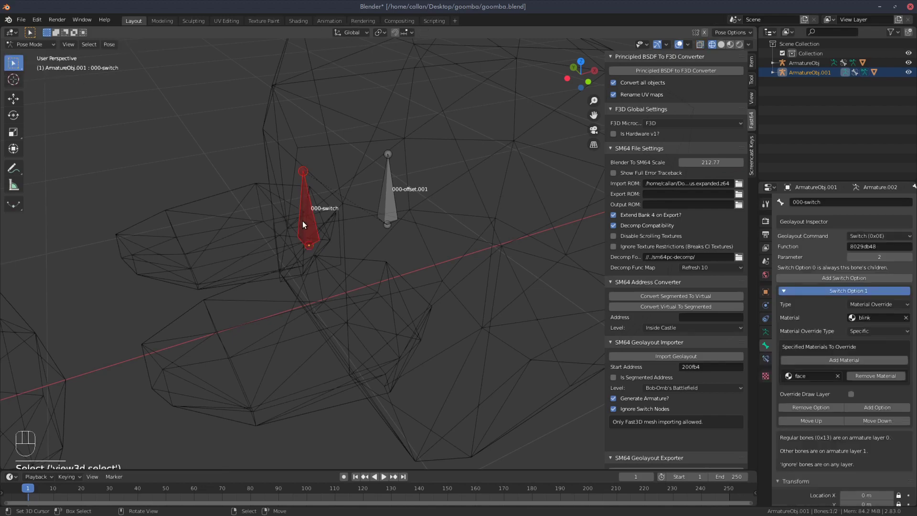
left_click(868, 236)
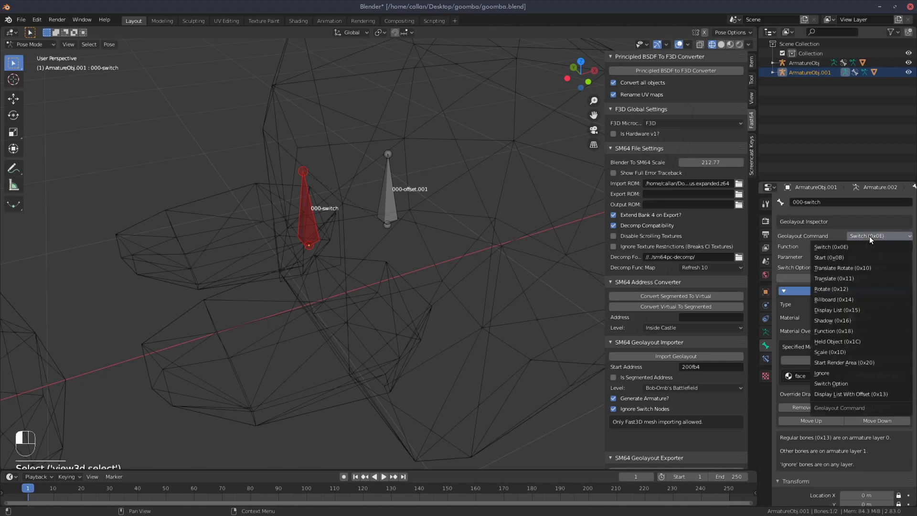
left_click(849, 383)
scroll(434, 233, "down", 3)
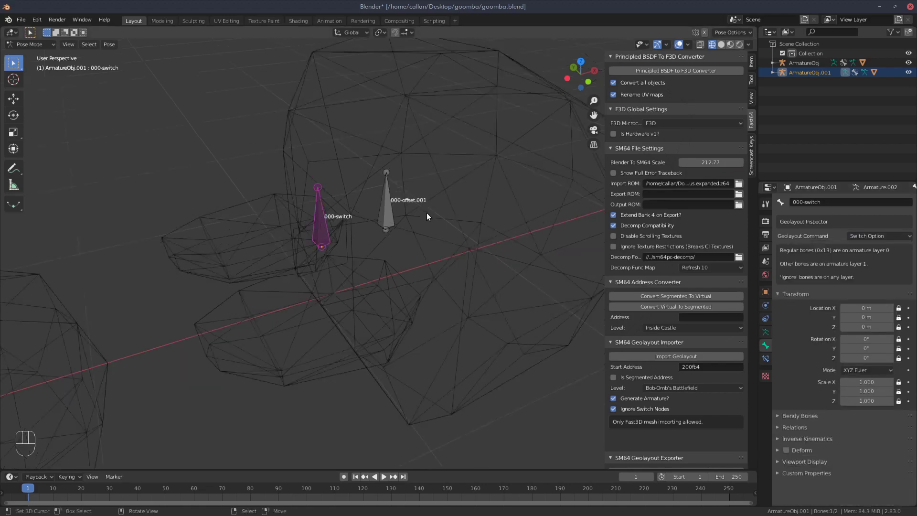
scroll(426, 213, "down", 3)
key("Tab")
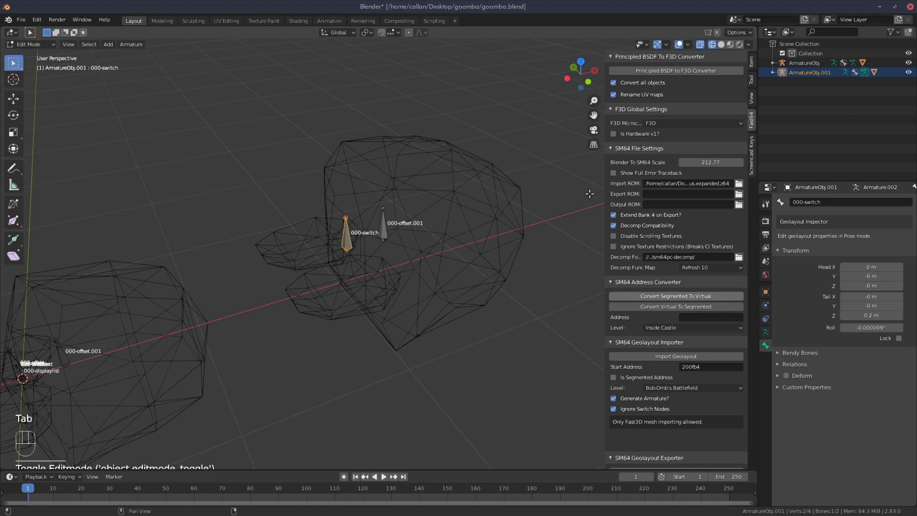
left_click(33, 44)
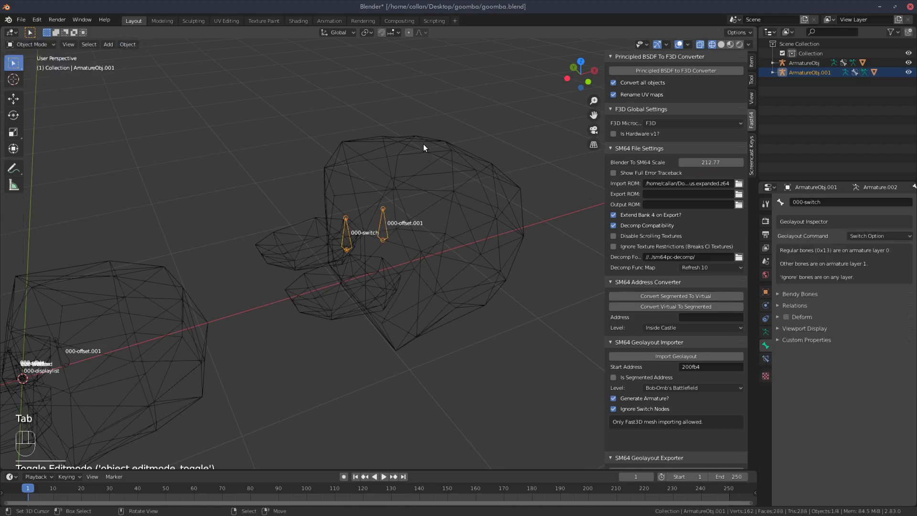
- Delete both foot pieces from skinned.001, leaving only the head, and return to Object Mode
left_click(454, 164)
middle_click_drag(393, 195, 401, 198)
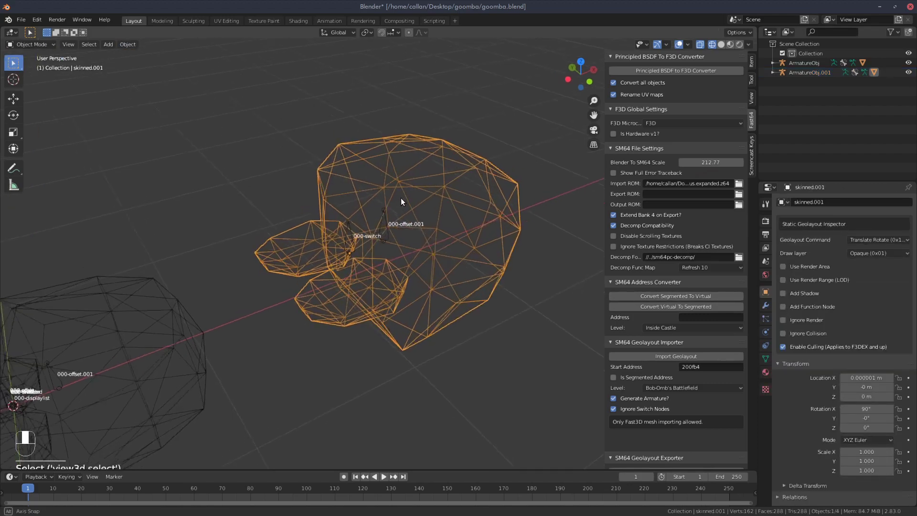
key("Tab")
scroll(400, 197, "up", 2)
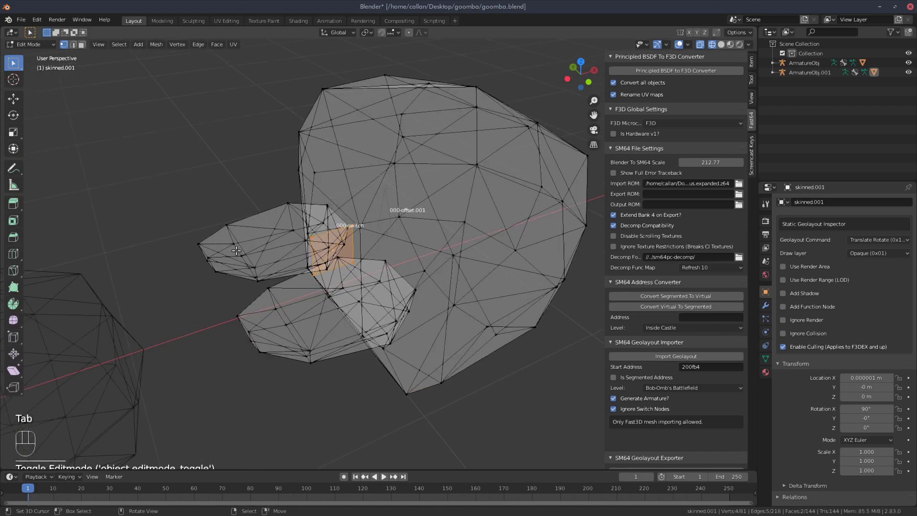
key("a")
key("a")
key("a")
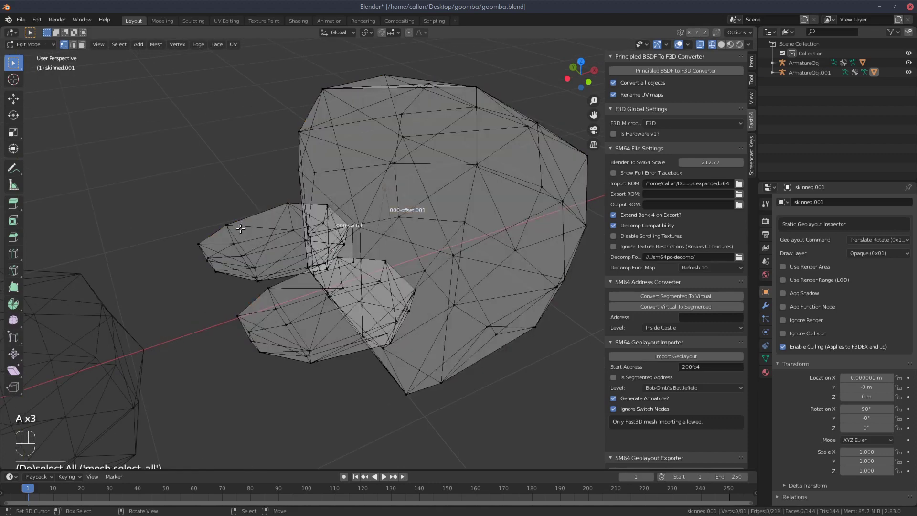
key("l")
key("l")
middle_click_drag(330, 294, 308, 256)
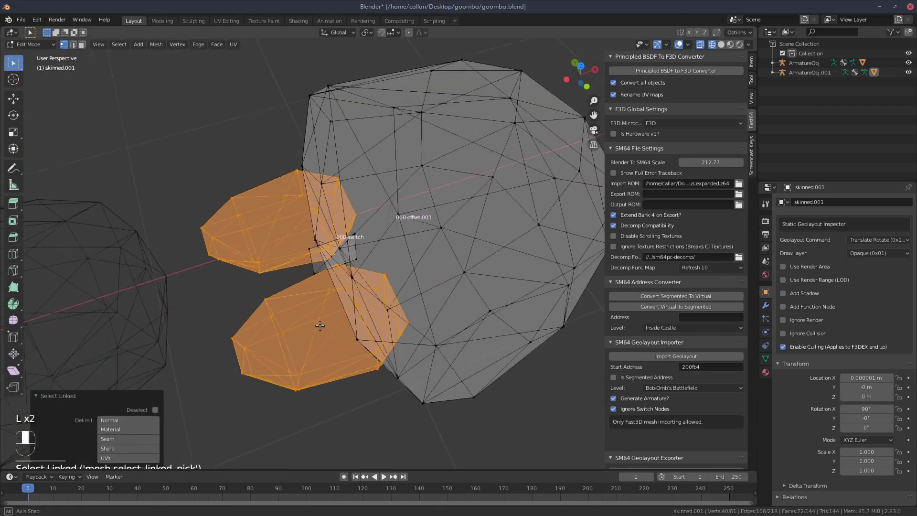
key("l")
key("x")
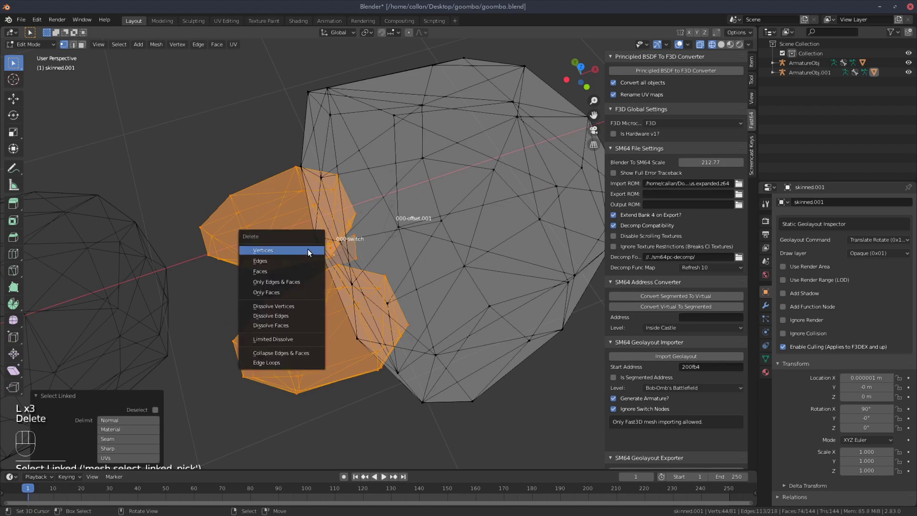
left_click(307, 250)
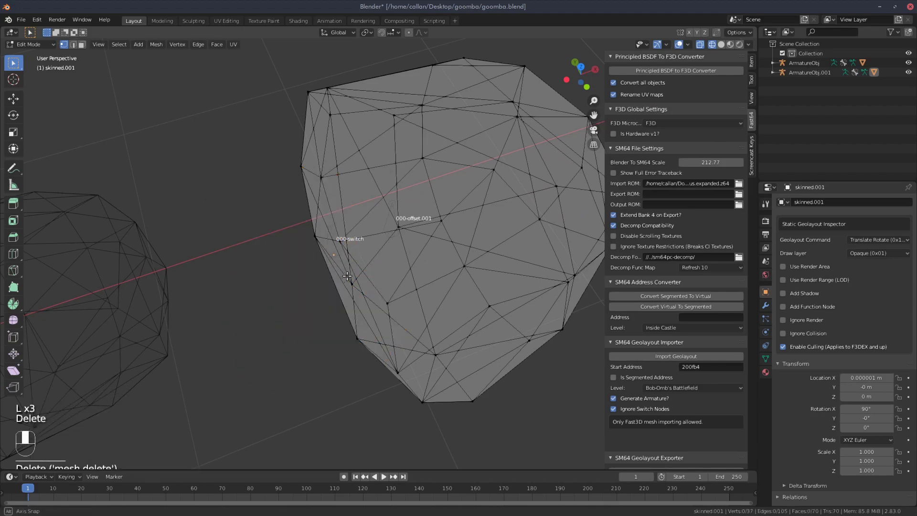
middle_click_drag(358, 273, 414, 222)
scroll(413, 222, "down", 2)
scroll(394, 225, "down", 2)
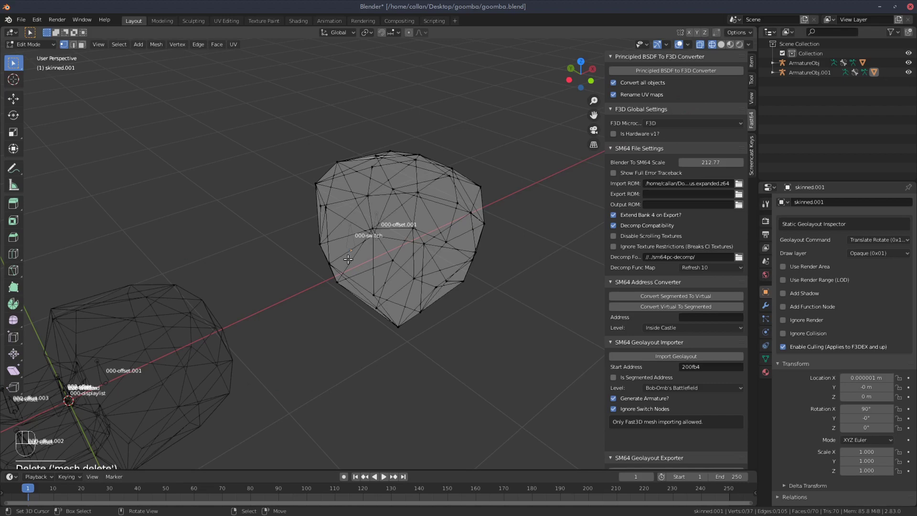
key("Tab")
mouse_move(335, 260)
middle_mouse_down("shift")
mouse_move(404, 171)
mouse_move(362, 198)
middle_mouse_up("shift")
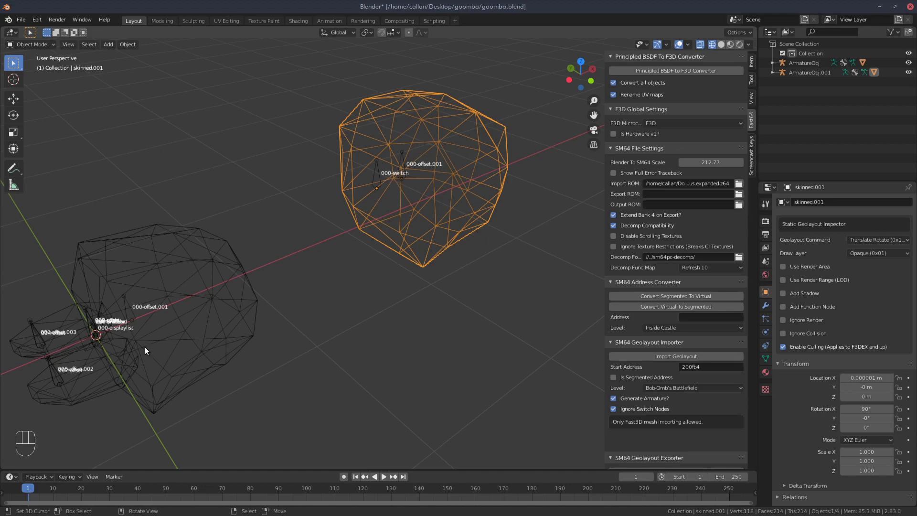
left_click(406, 167)
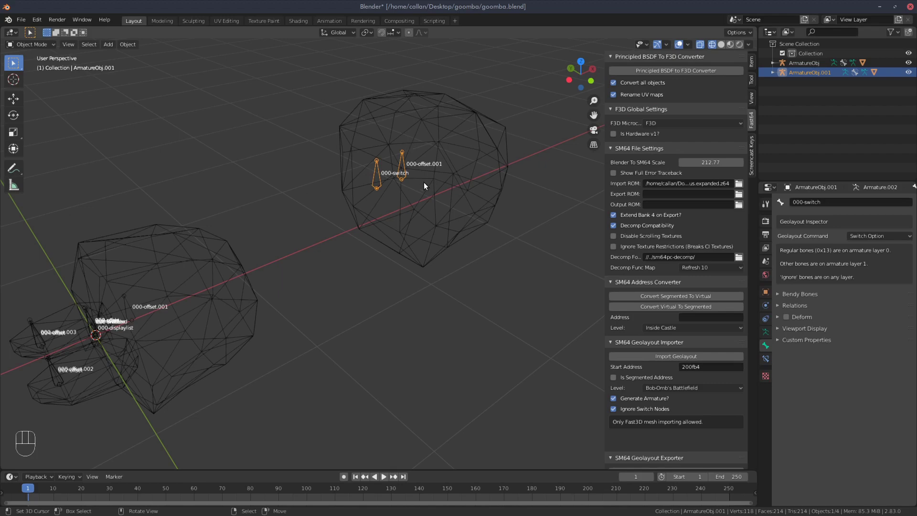
- In solid shading, add a UV sphere with fewer segments and rings to the head mesh
left_click(449, 137)
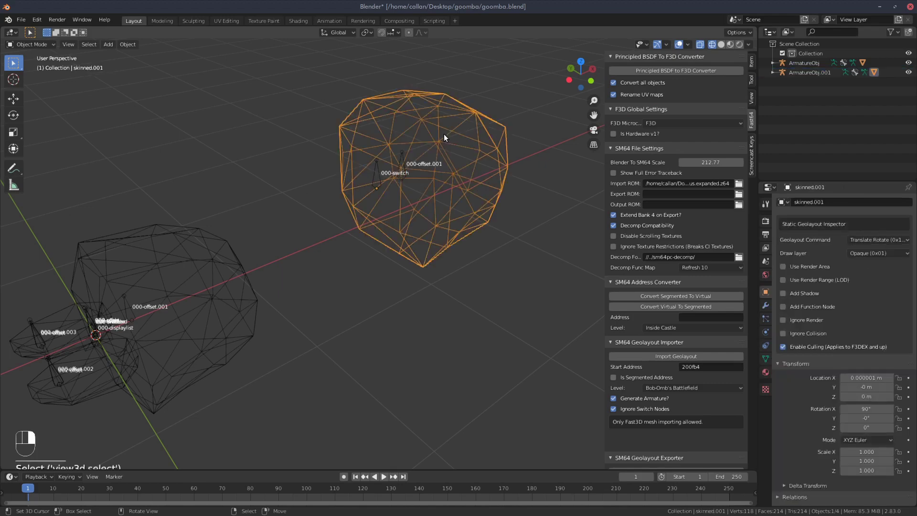
left_click(730, 44)
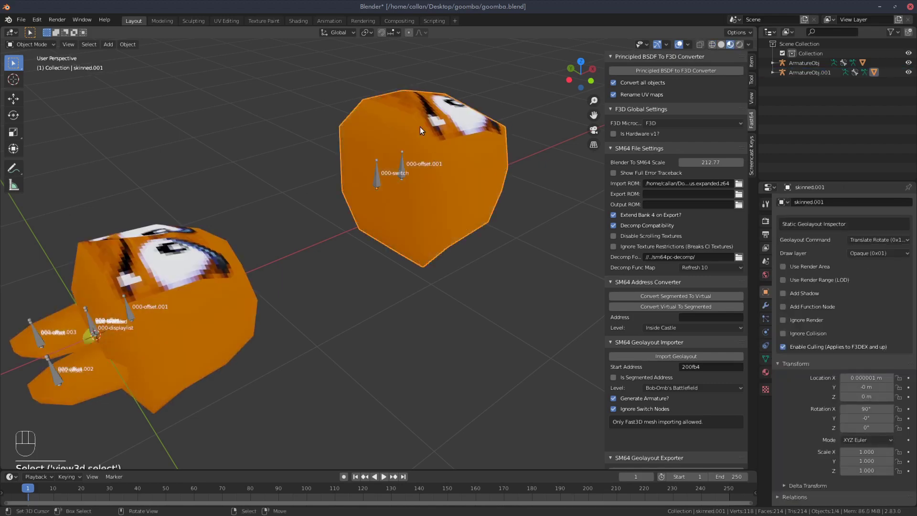
mouse_move(420, 127)
middle_mouse_down()
mouse_move(437, 166)
mouse_move(455, 174)
mouse_move(467, 237)
middle_mouse_up()
key("Tab")
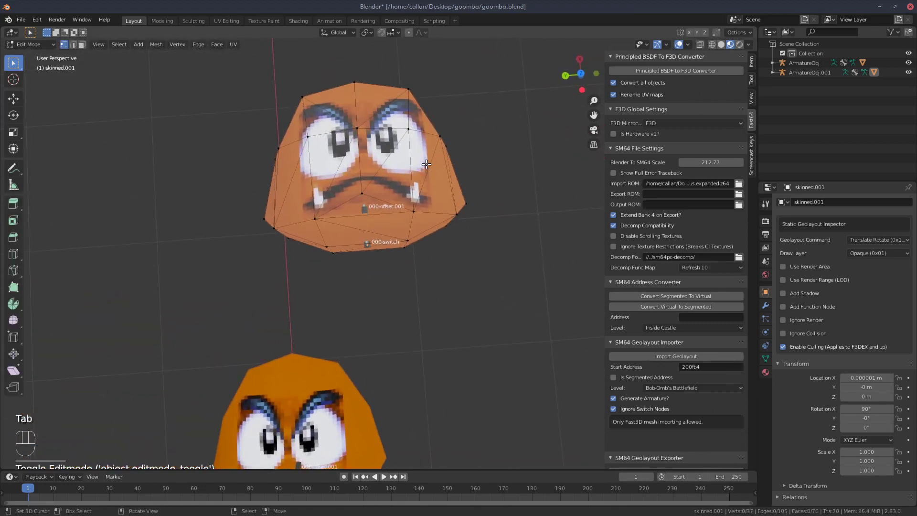
key("KP_7")
key("shift+a")
left_click(488, 230)
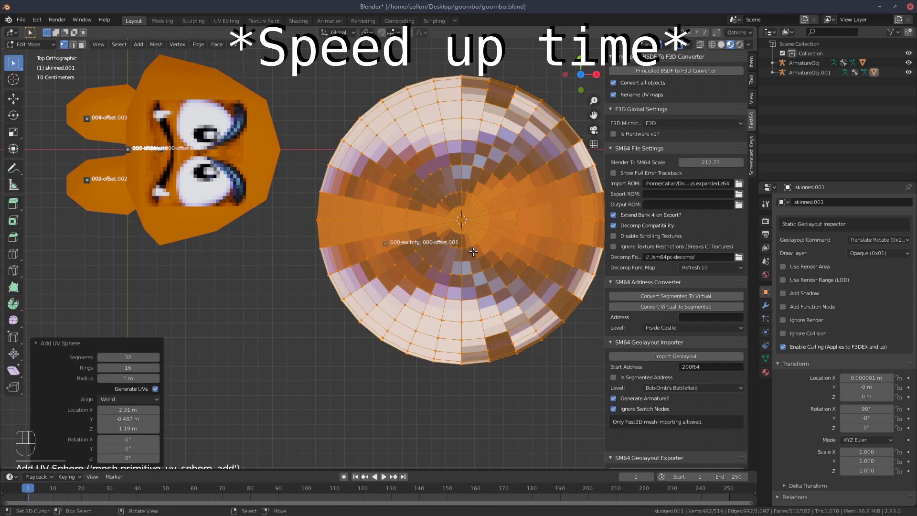
left_click_drag(128, 358, 107, 369)
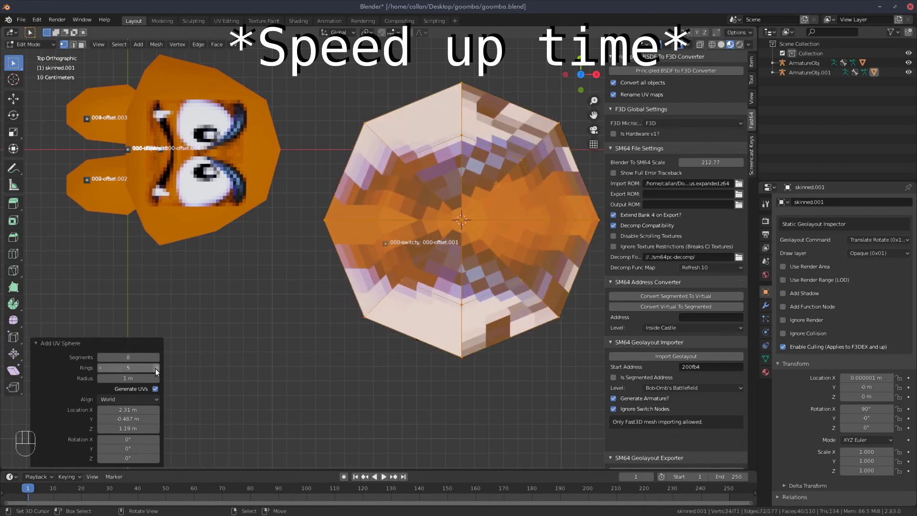
middle_click_drag(458, 215, 487, 168)
- Delete the lower half of the sphere, leaving a dome
key("KP_1")
key("a")
key("a")
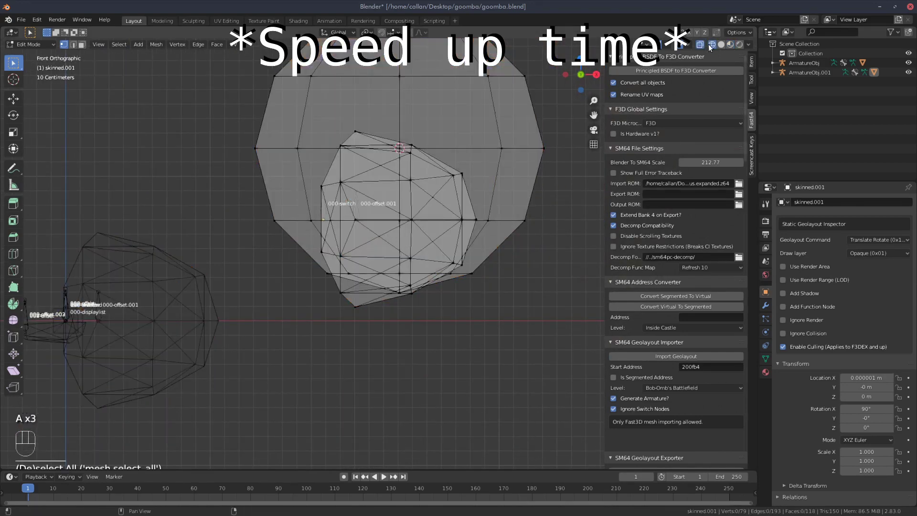
left_click(429, 179)
key("g")
left_click_drag(367, 208, 591, 315)
key("x")
left_click(258, 322)
- Move the dome over one eye and flatten it along the Y axis
key("KP_7")
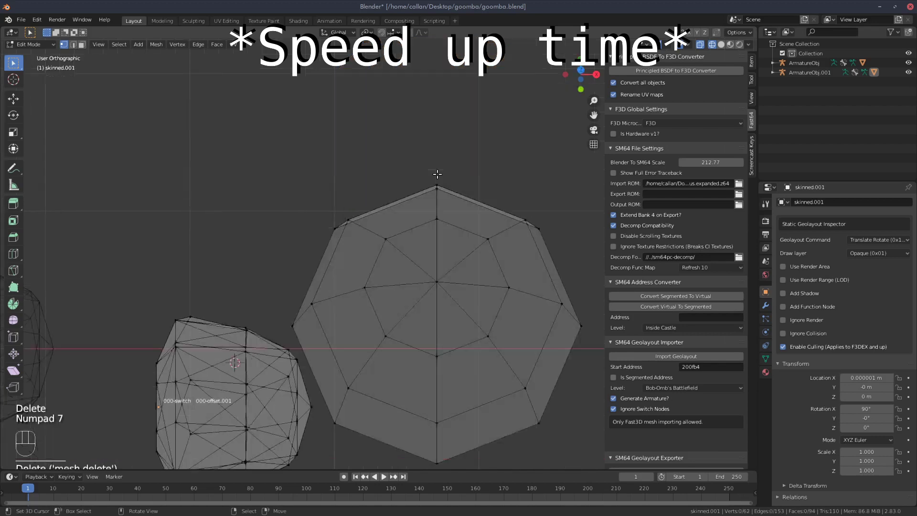
key("ctrl+l")
key("g")
left_click(271, 373)
scroll(236, 301, "down", 3)
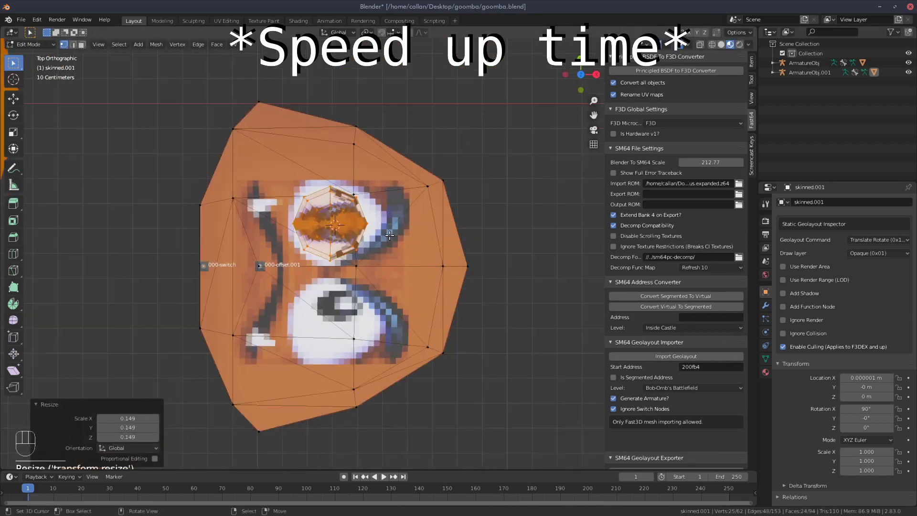
key("g")
left_click(337, 215)
key("s")
key("y")
left_click(358, 214)
- Lower the dome onto the head along Z, then try and undo a rim extrusion
key("KP_3")
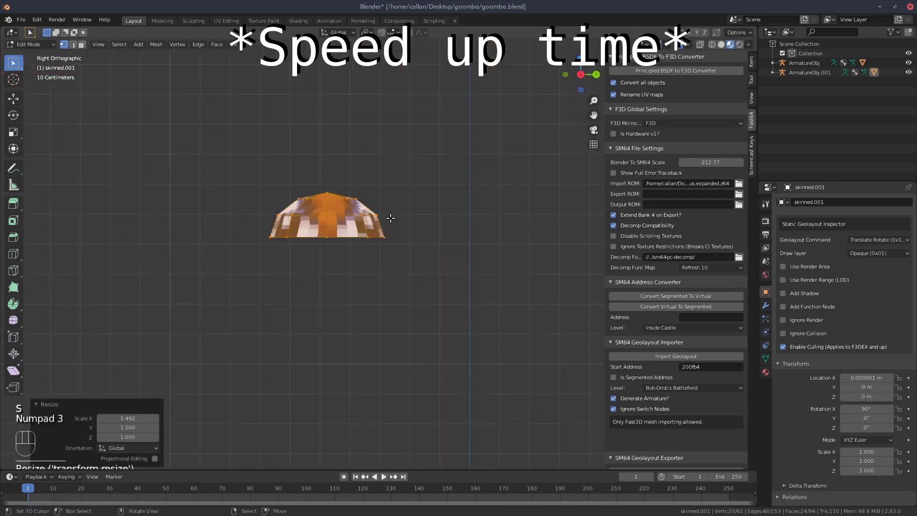
scroll(358, 251, "up", 3)
key("g")
key("z")
left_click(378, 372)
scroll(358, 373, "up", 4)
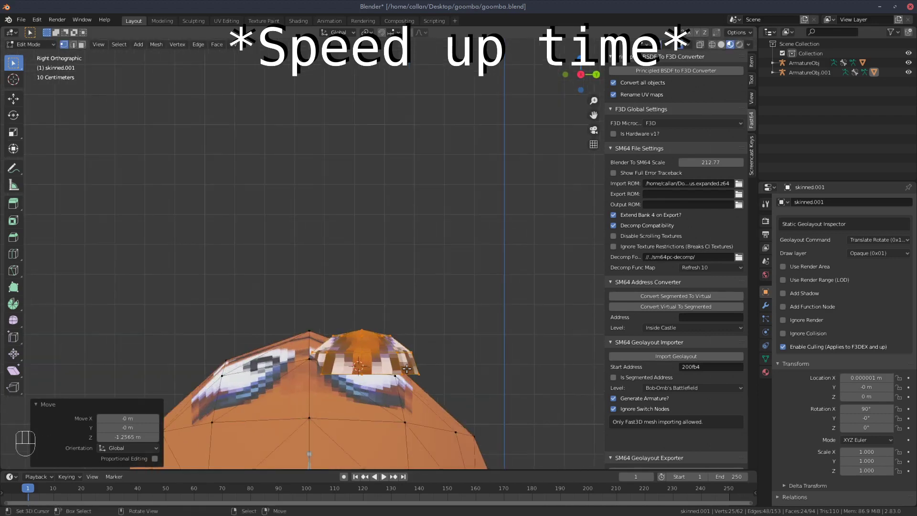
key("e")
left_click(366, 358)
key("e")
left_click(486, 334)
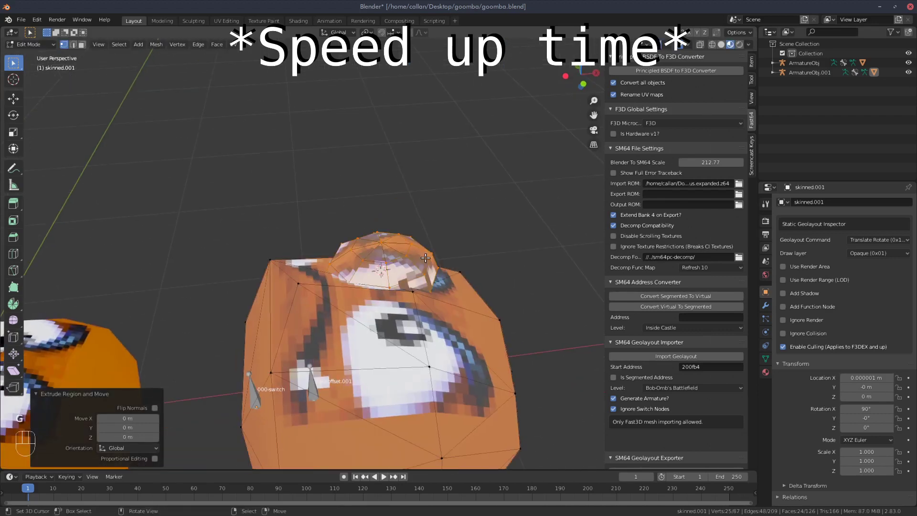
mouse_move(358, 287)
middle_mouse_down()
mouse_move(251, 273)
mouse_move(358, 272)
middle_mouse_up()
key("ctrl+z")
key("ctrl+z")
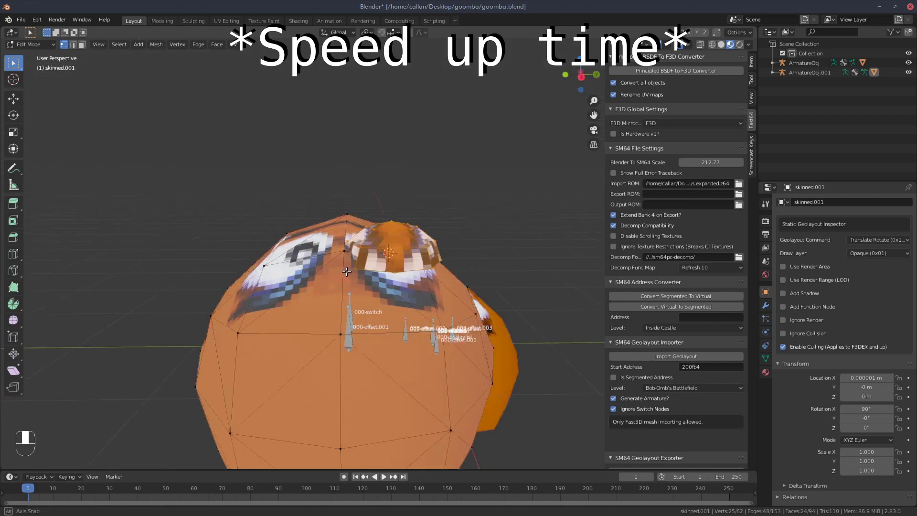
- Duplicate the eyelid over the other eye, tilting and repositioning it
key("KP_1")
key("KP_3")
scroll(441, 290, "up", 2)
key("shift+d")
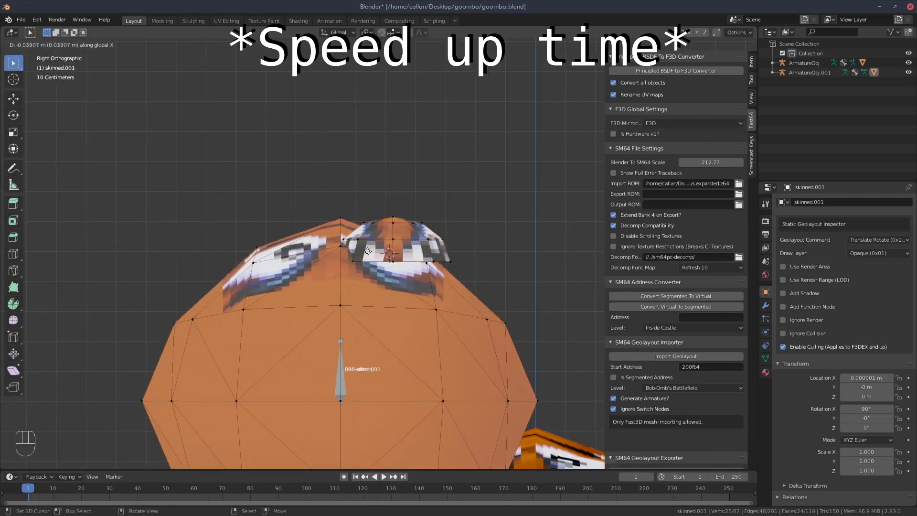
left_click(309, 240)
key("r")
left_click(391, 251)
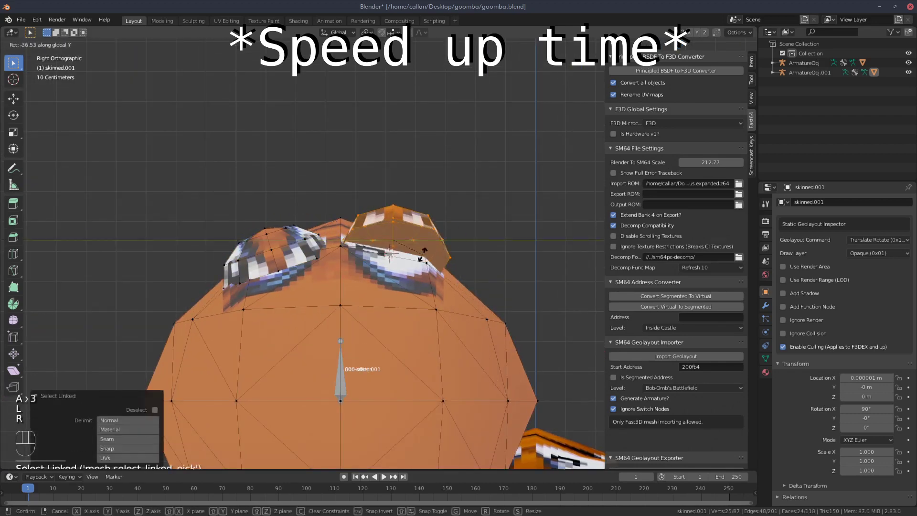
key("g")
left_click(402, 244)
- Place the eyelid UVs over the face texture and apply Smooth Faces to the eyelids
left_click(225, 21)
middle_click_drag(602, 323, 595, 315)
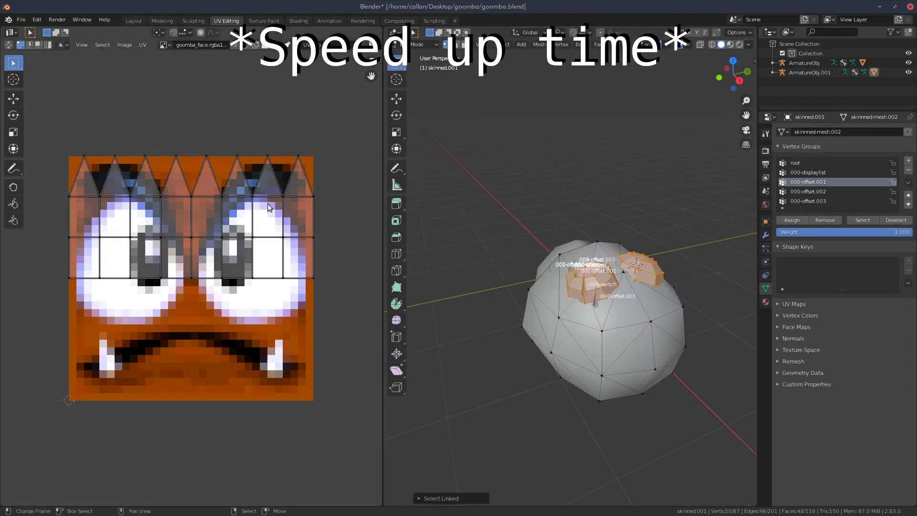
left_click(134, 20)
mouse_move(359, 286)
middle_mouse_down()
mouse_move(401, 296)
mouse_move(359, 272)
mouse_move(376, 274)
mouse_move(378, 303)
mouse_move(347, 241)
mouse_move(382, 270)
mouse_move(438, 289)
mouse_move(415, 268)
mouse_move(255, 307)
mouse_move(338, 214)
middle_mouse_up()
left_click(157, 44)
left_click(256, 211)
key("Tab")
scroll(372, 300, "down", 4)
key("Tab")
key("Tab")
- Make ArmatureObj's switch option a mesh override using the headswap armature
left_click(216, 265)
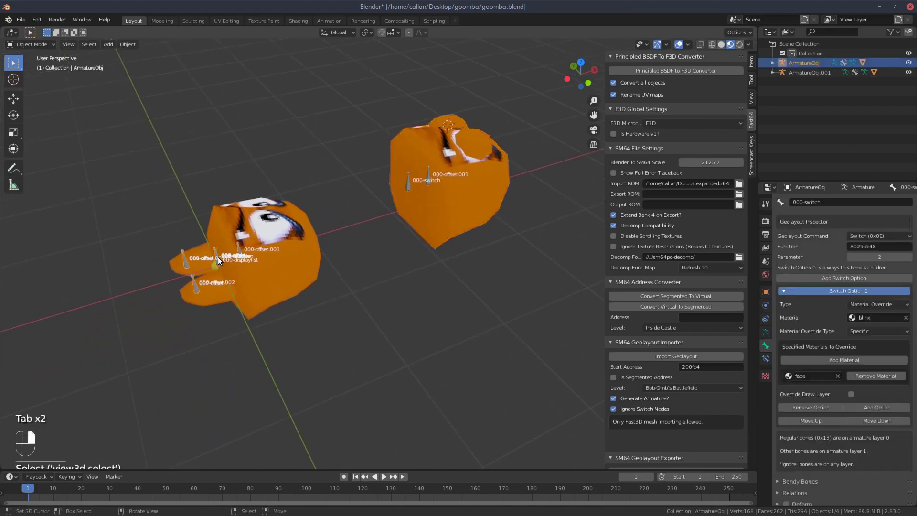
left_click(33, 44)
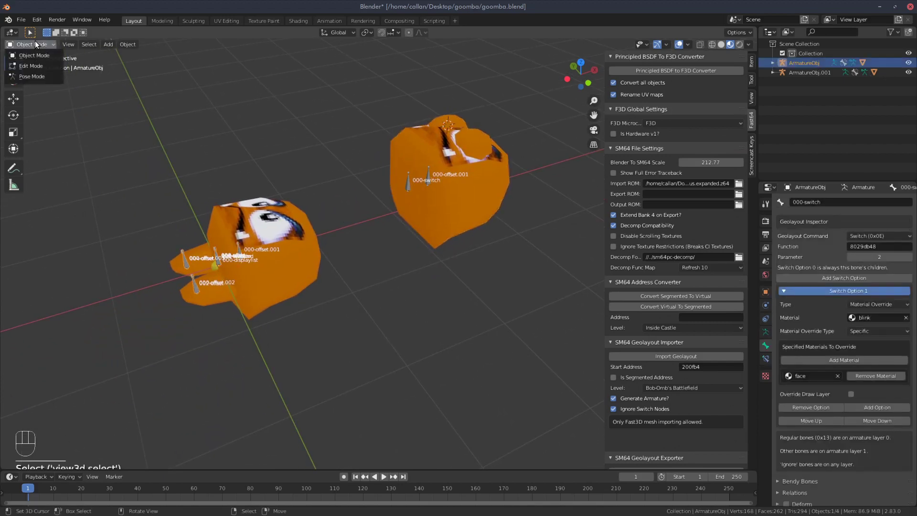
left_click(39, 77)
scroll(225, 256, "up", 4)
middle_click_drag(225, 256, 445, 208, "shift")
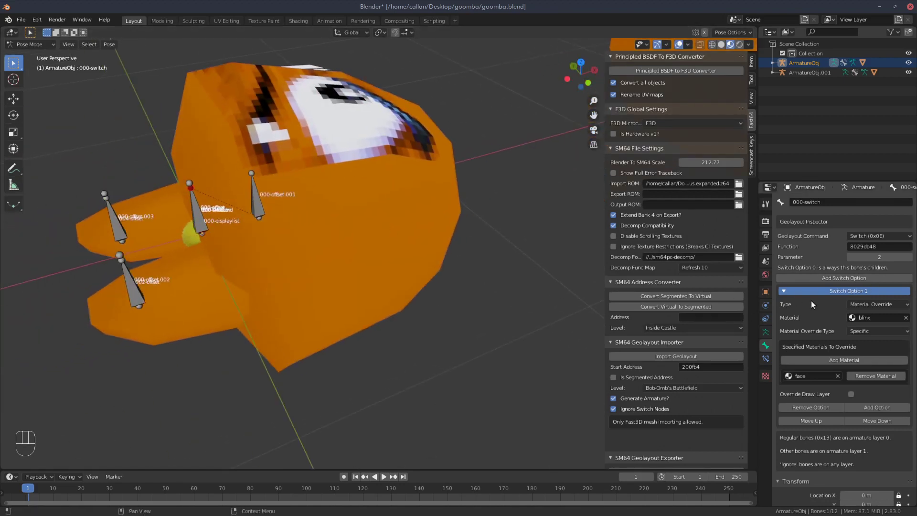
left_click(888, 305)
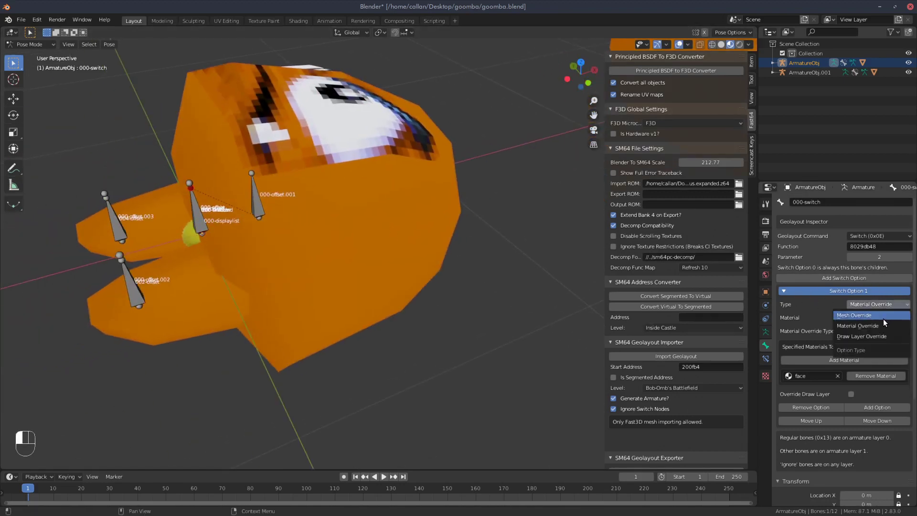
left_click(874, 317)
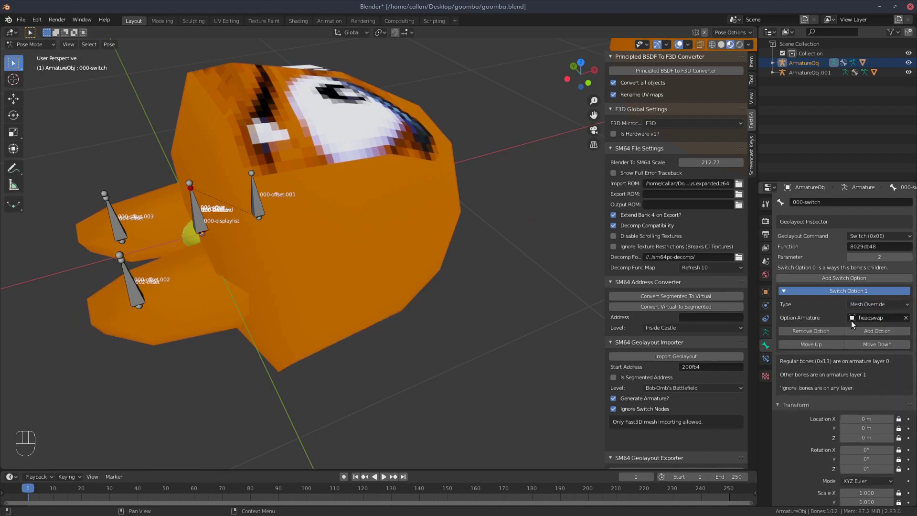
left_click(852, 318)
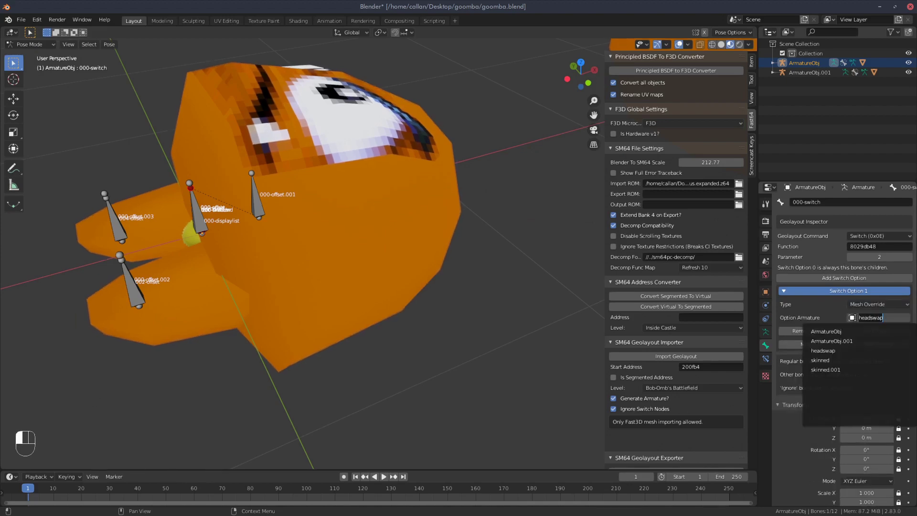
left_click(823, 350)
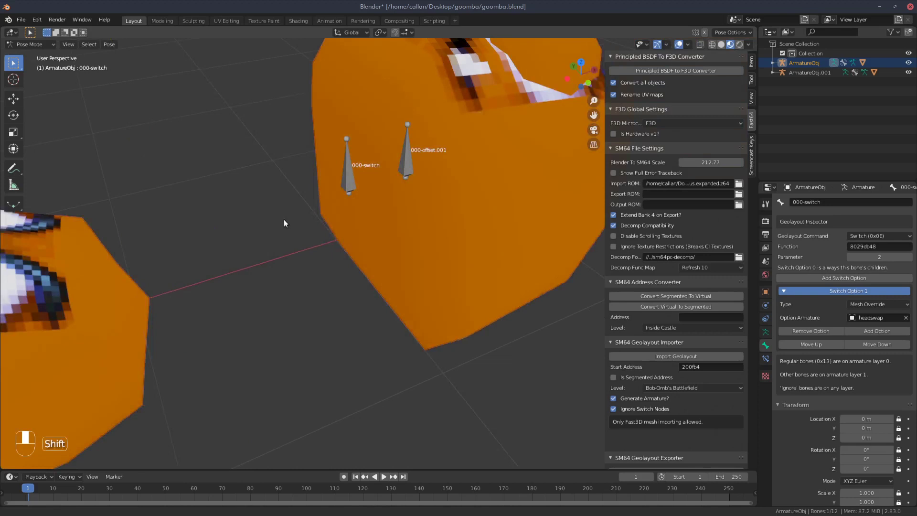
- Rename the second armature object ArmatureObj.001 to headswap.001
middle_click_drag(284, 219, 368, 282)
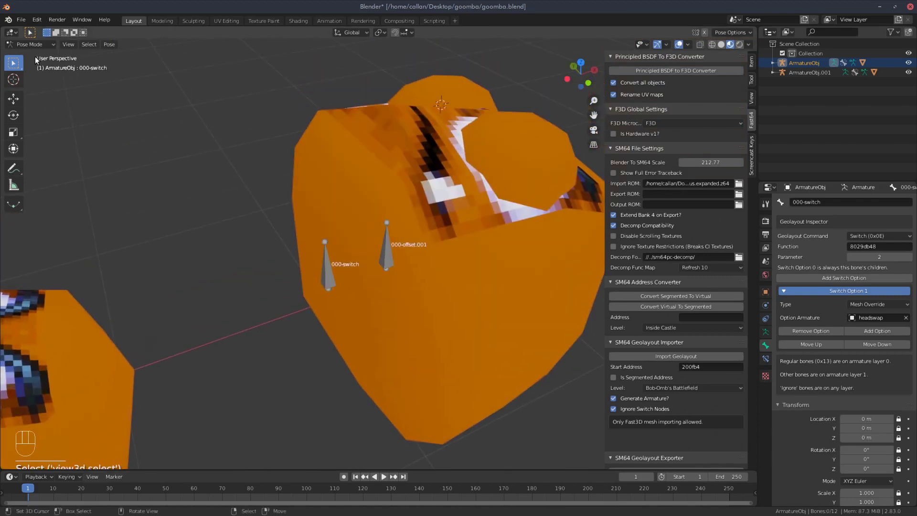
left_click(32, 44)
left_click(327, 271)
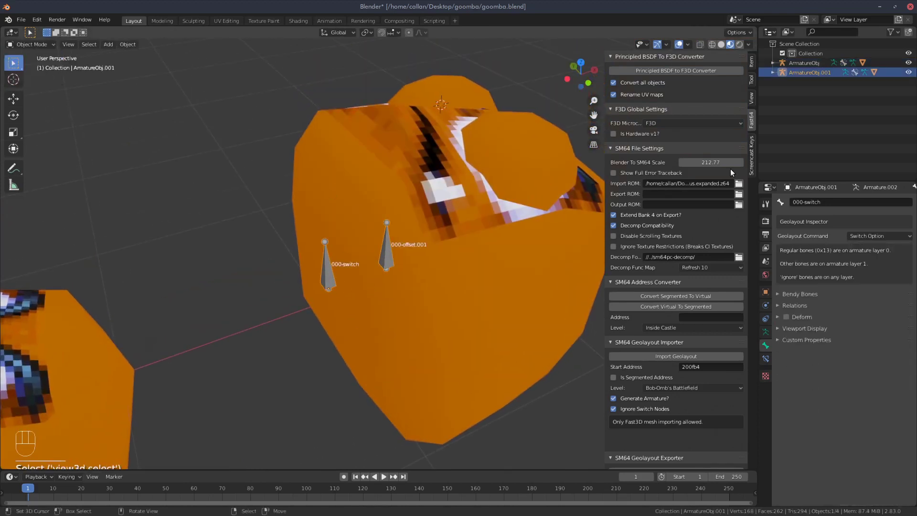
double_click(802, 73)
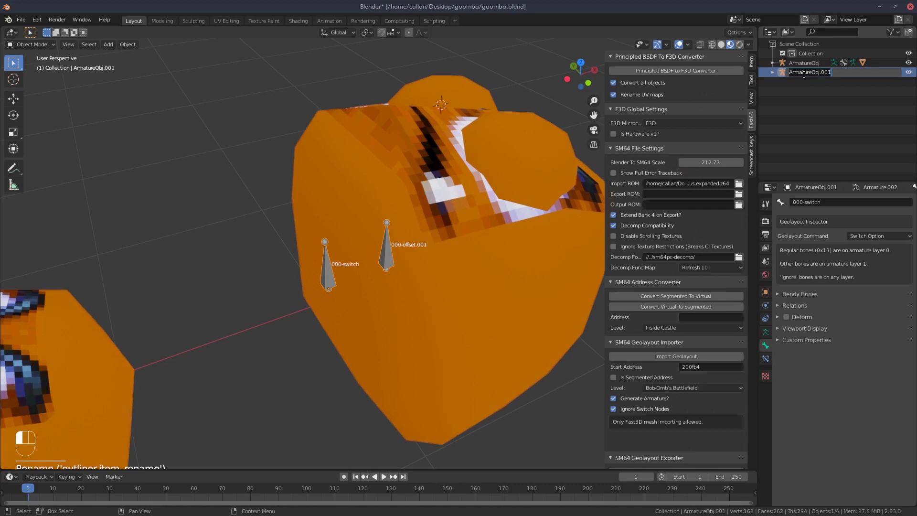
type("headswap.001")
key("Return")
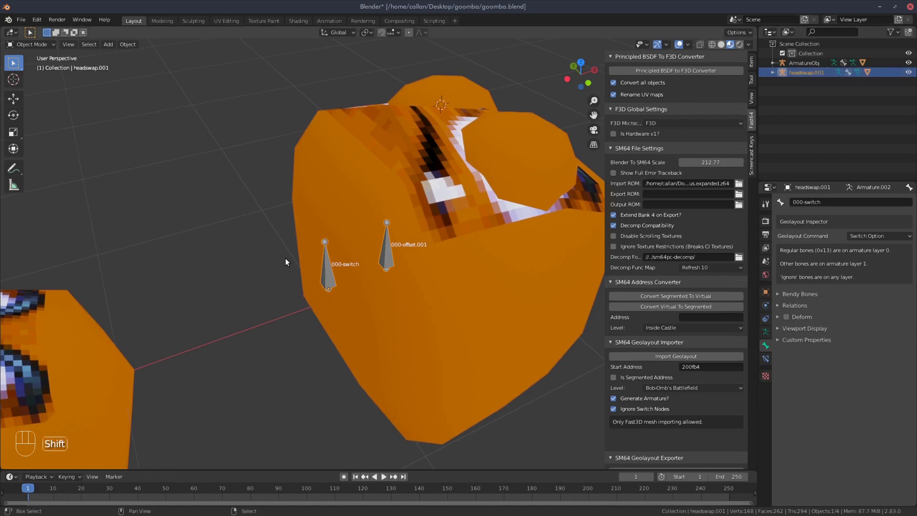
- Choose headswap.001 as ArmatureObj's override armature, then select the headswap goomba mesh
middle_click_drag(285, 258, 215, 215, "shift")
left_click(148, 301)
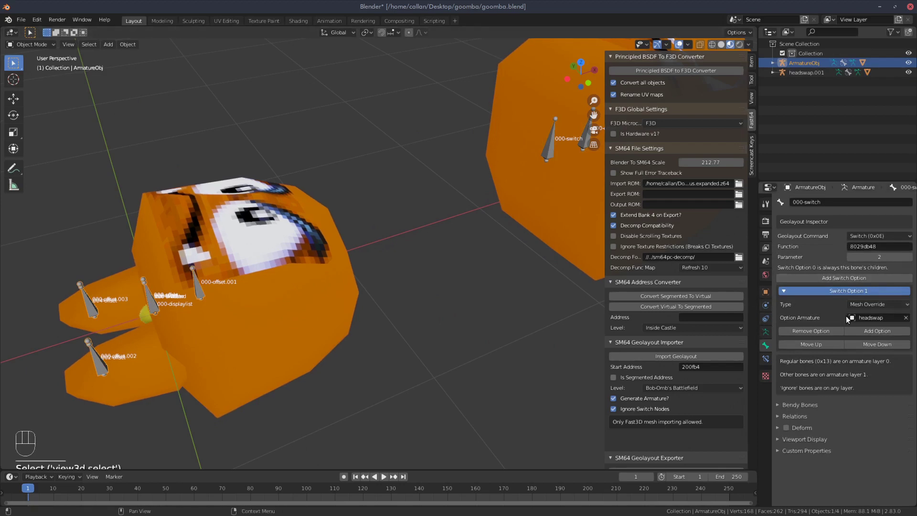
left_click(882, 317)
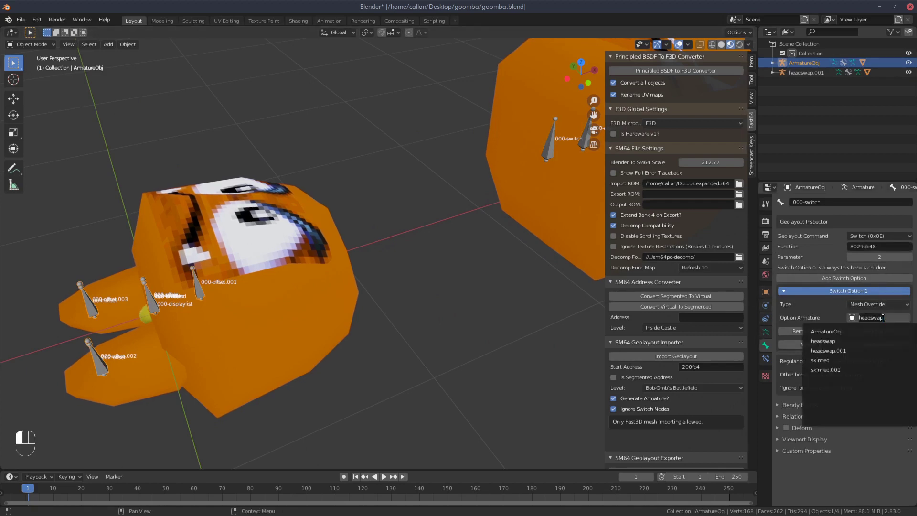
left_click(848, 352)
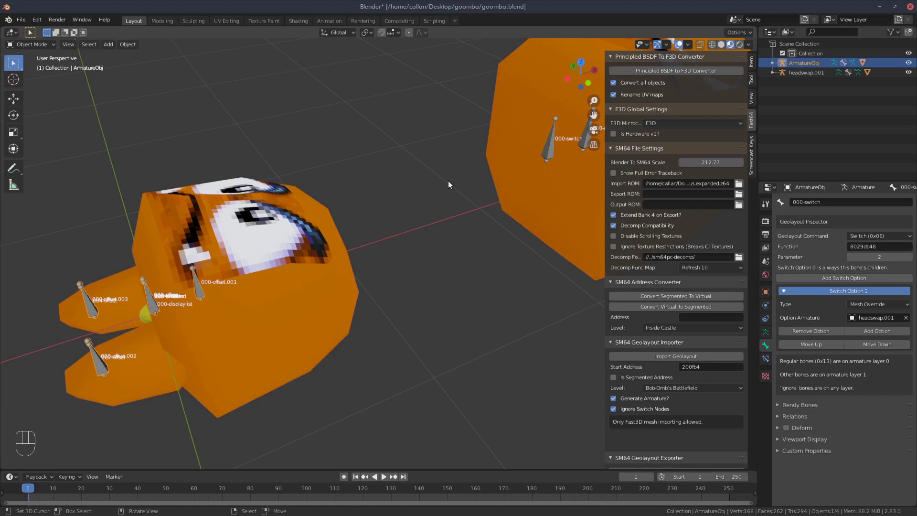
scroll(448, 181, "down", 3)
mouse_move(458, 191)
middle_mouse_down("shift")
mouse_move(408, 200)
mouse_move(410, 208)
middle_mouse_up("shift")
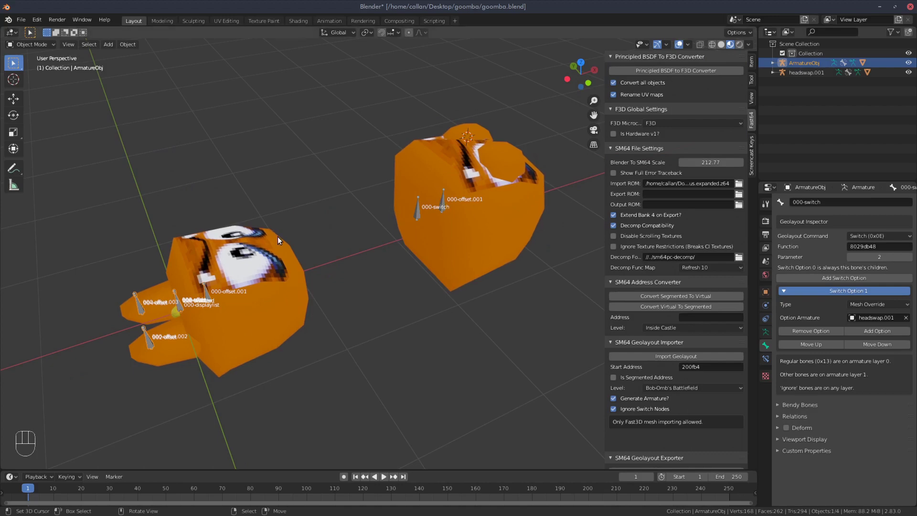
left_click(176, 306)
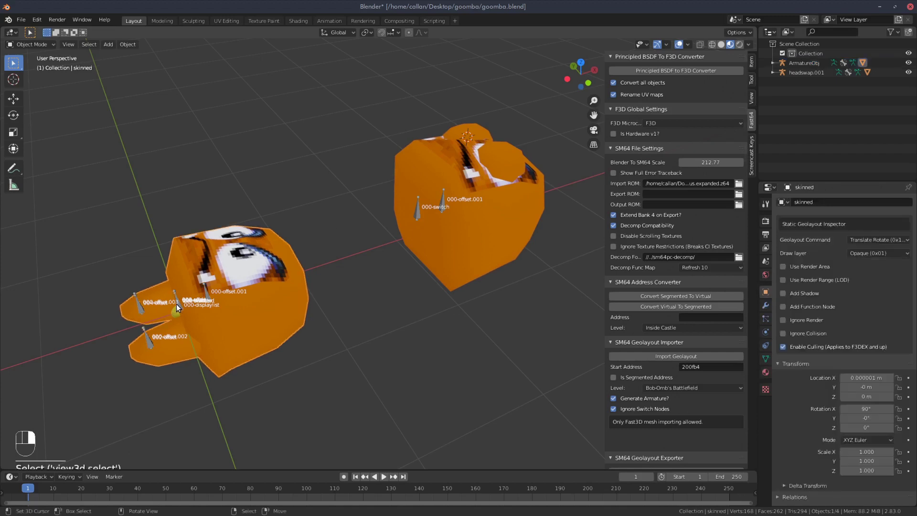
left_click(178, 304)
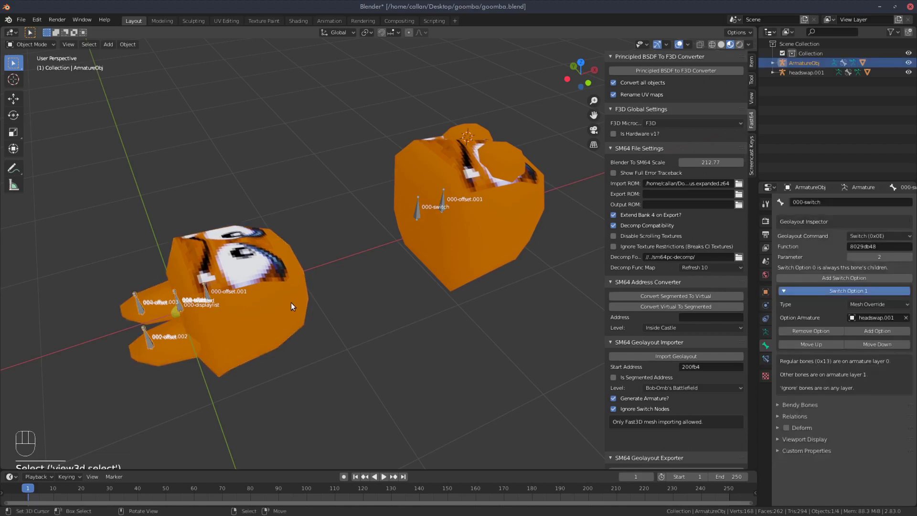
left_click(515, 184)
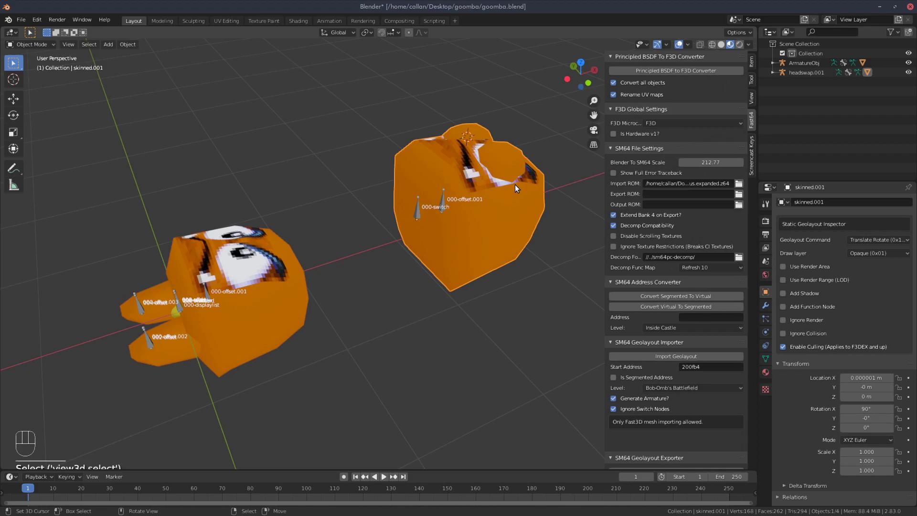
- Assign every vertex of the headswap mesh to the 000-offset.001 vertex group
key("Tab")
scroll(514, 184, "up", 3)
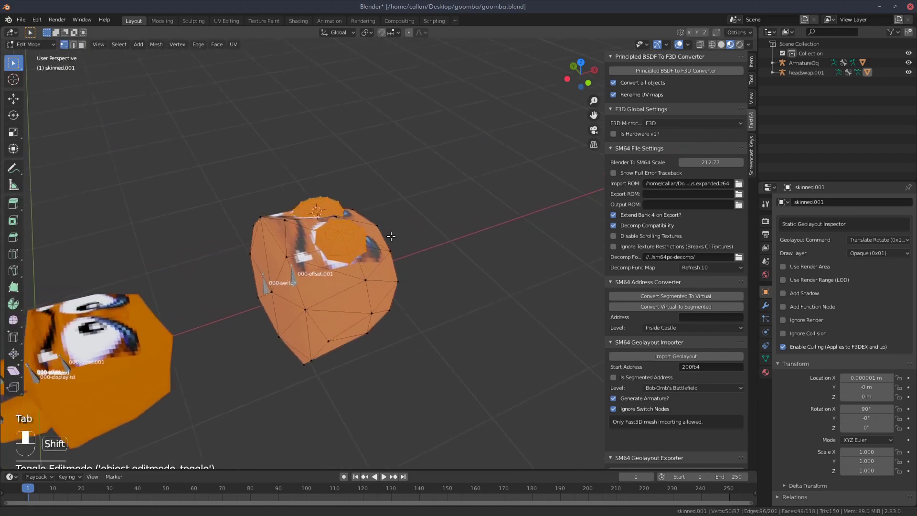
middle_click_drag(515, 184, 378, 250, "shift")
key("a")
key("a")
key("a")
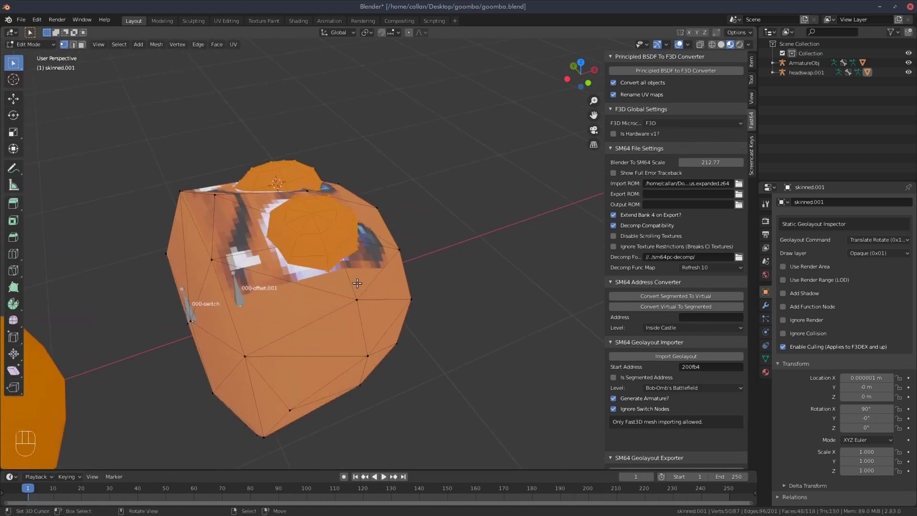
left_click(766, 358)
key("a")
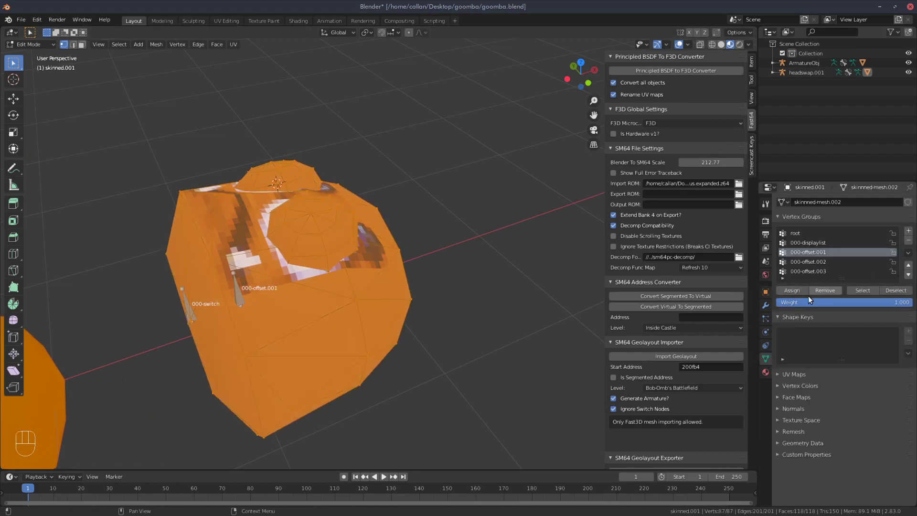
left_click(795, 291)
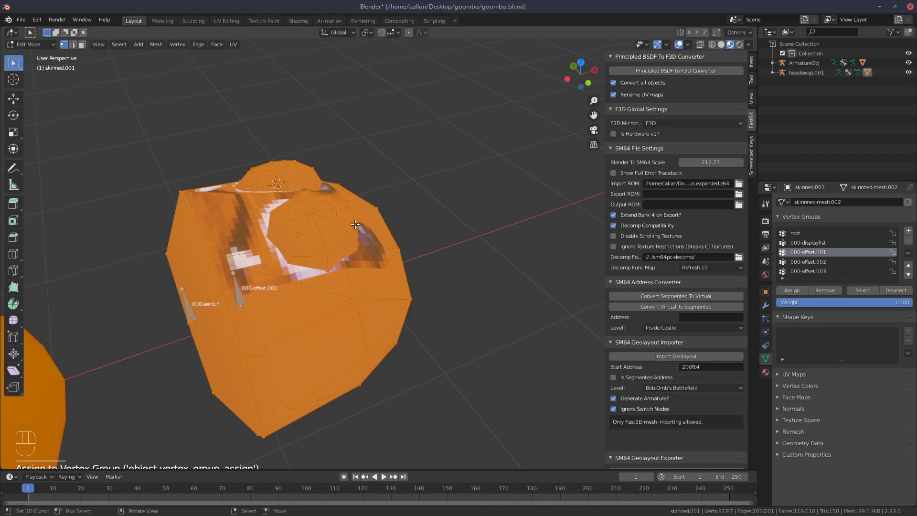
key("a")
key("a")
key("a")
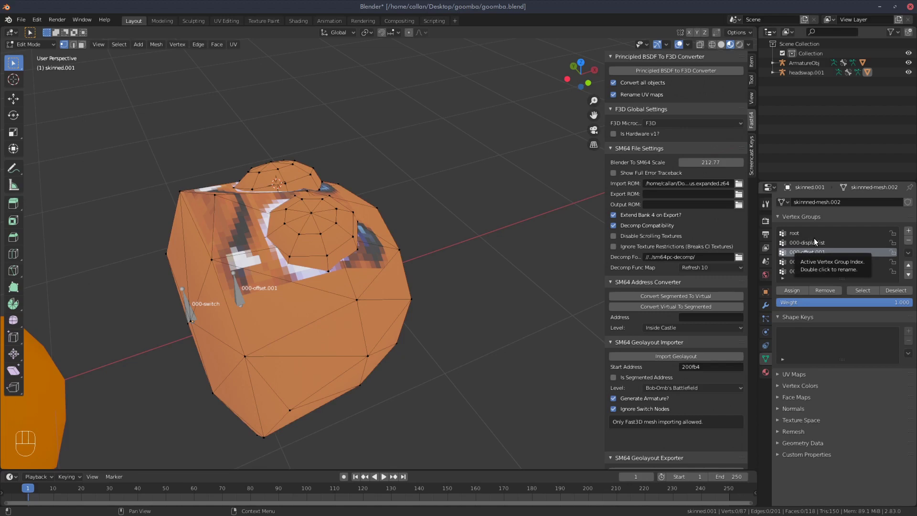
- Check the 000-offset.002 and 000-offset.001 group vertices, then export ArmatureObj's geolayout
left_click(813, 263)
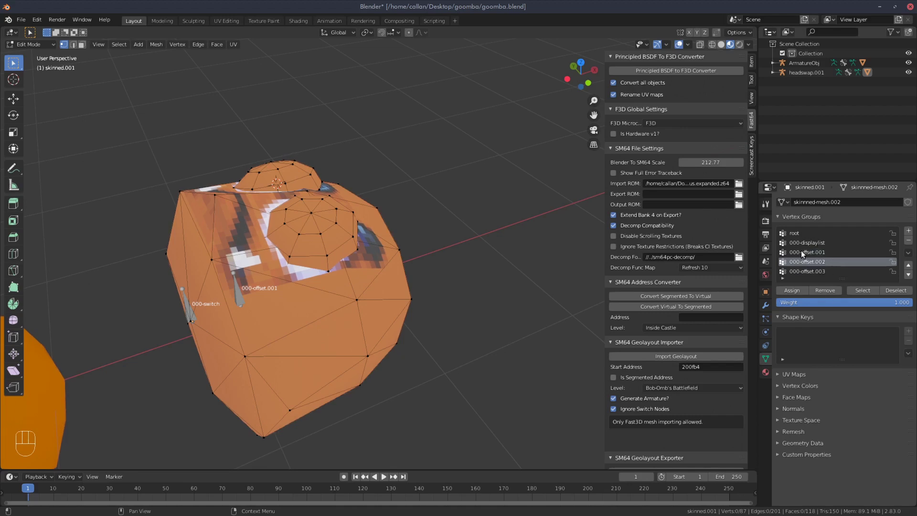
left_click(865, 289)
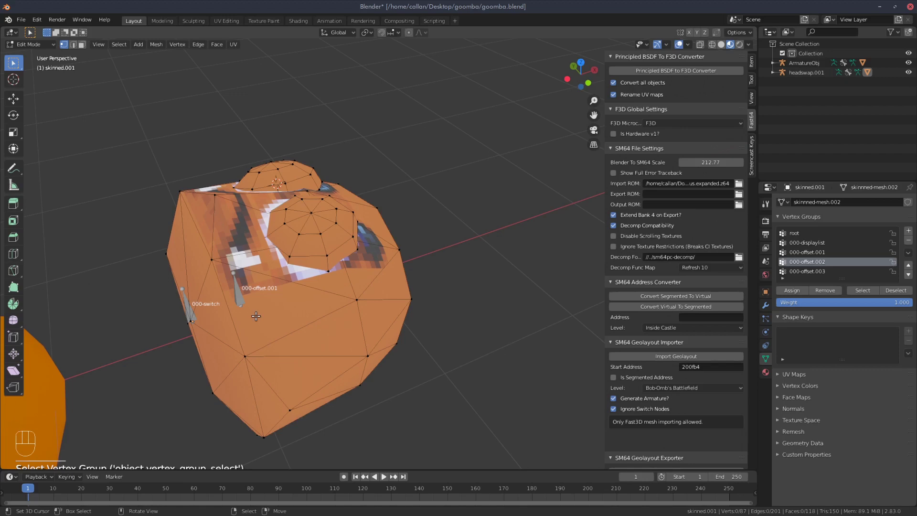
scroll(256, 316, "down", 5)
scroll(305, 214, "up", 5)
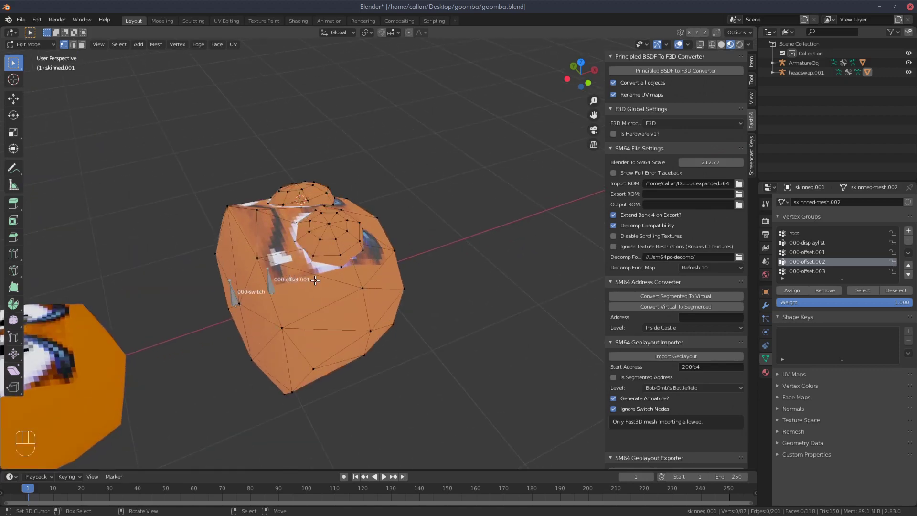
scroll(290, 274, "up", 2)
left_click(808, 251)
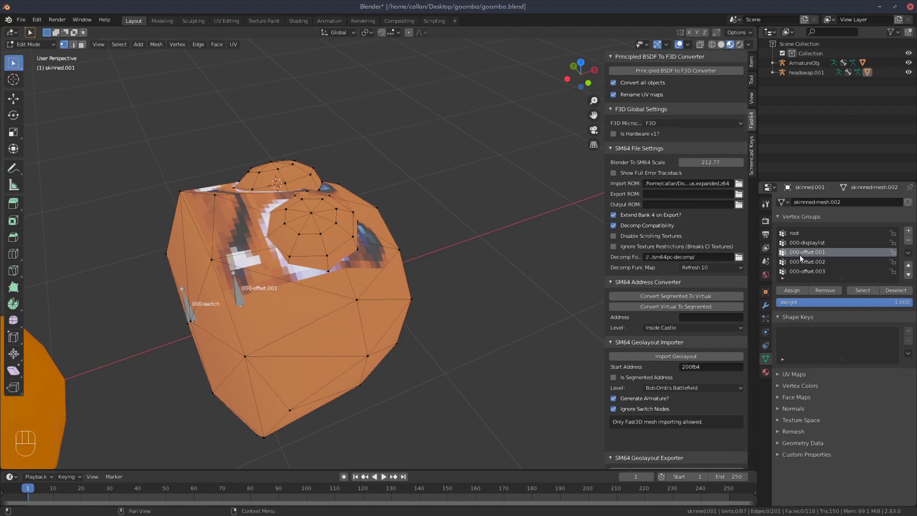
left_click(869, 291)
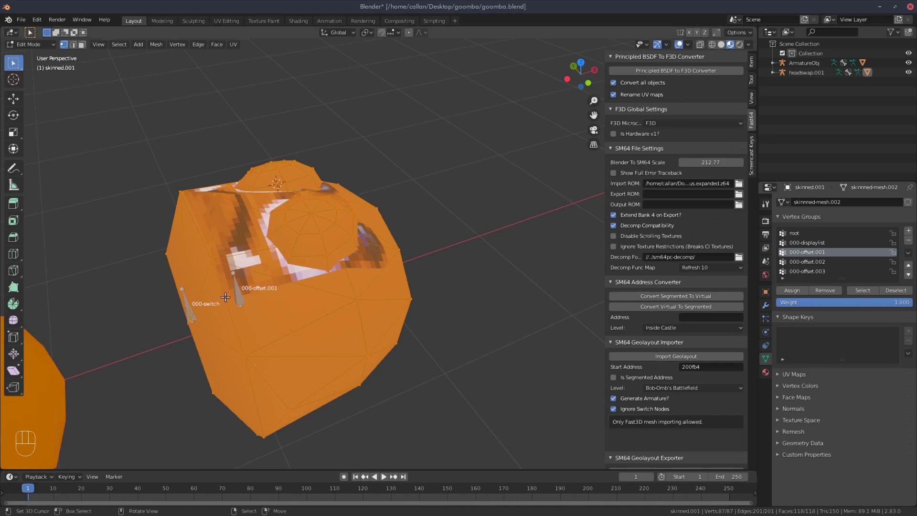
scroll(246, 277, "down", 3)
key("Tab")
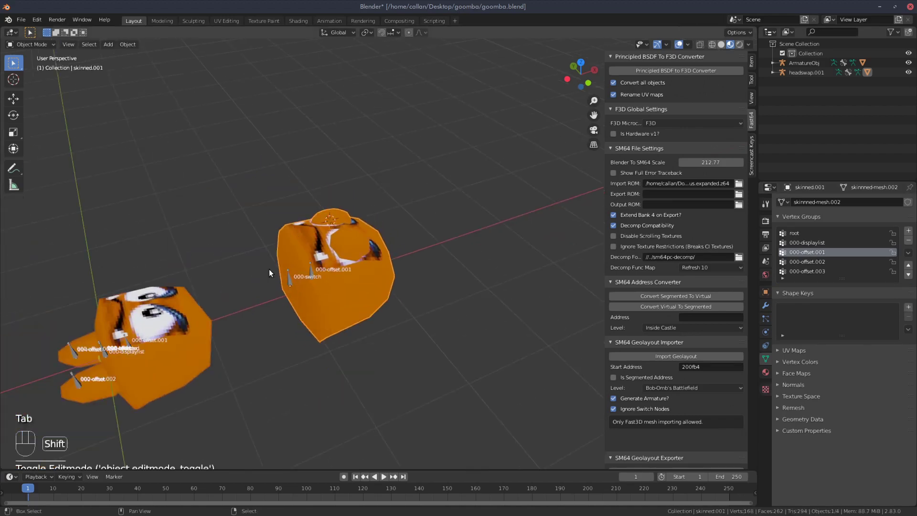
left_click(422, 236)
scroll(676, 293, "down", 3)
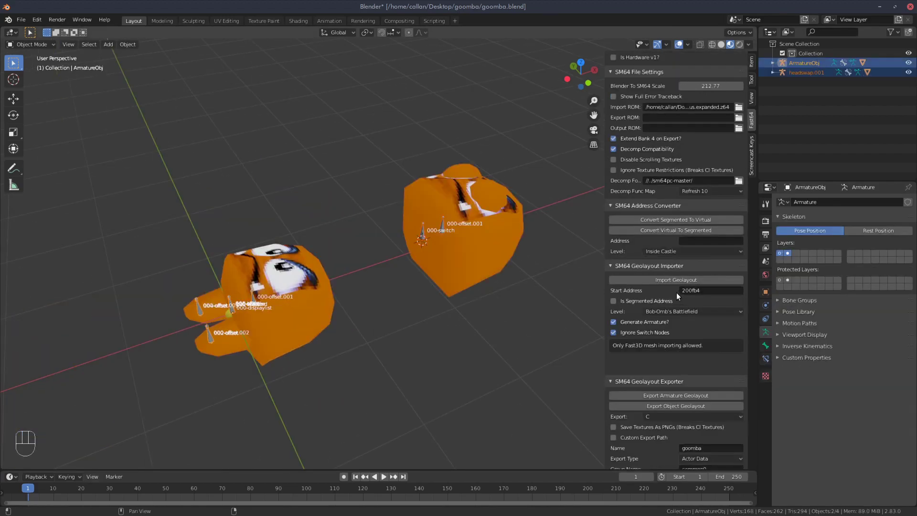
left_click(669, 394)
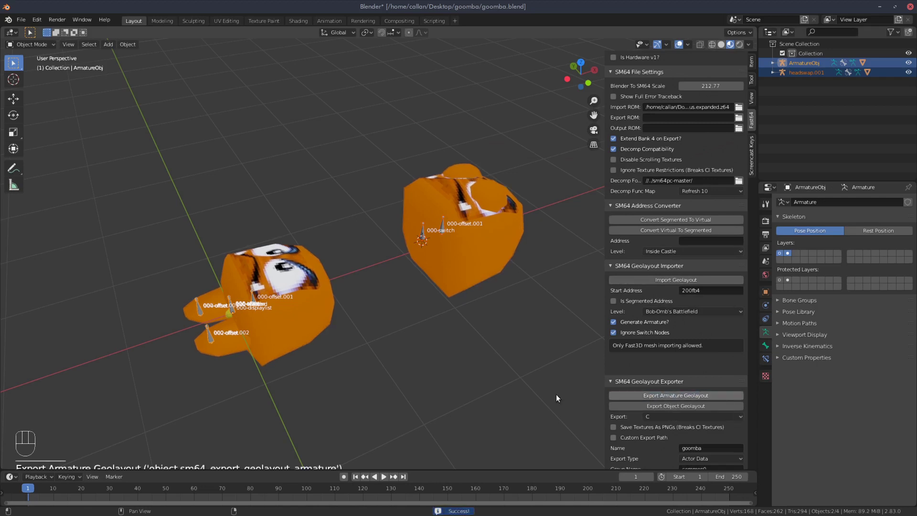
- From a terminal in the sm64pc-master folder, rerun the previous make build command
key("super+d")
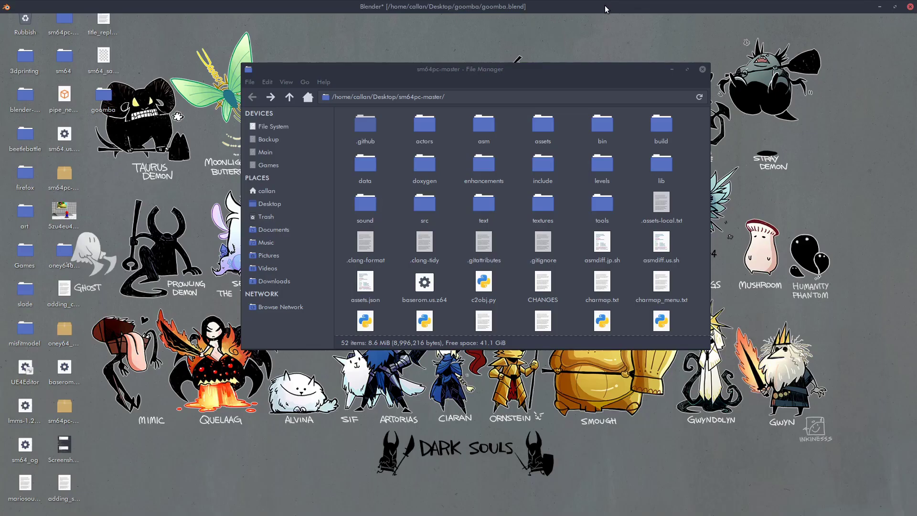
right_click(457, 207)
left_click(497, 262)
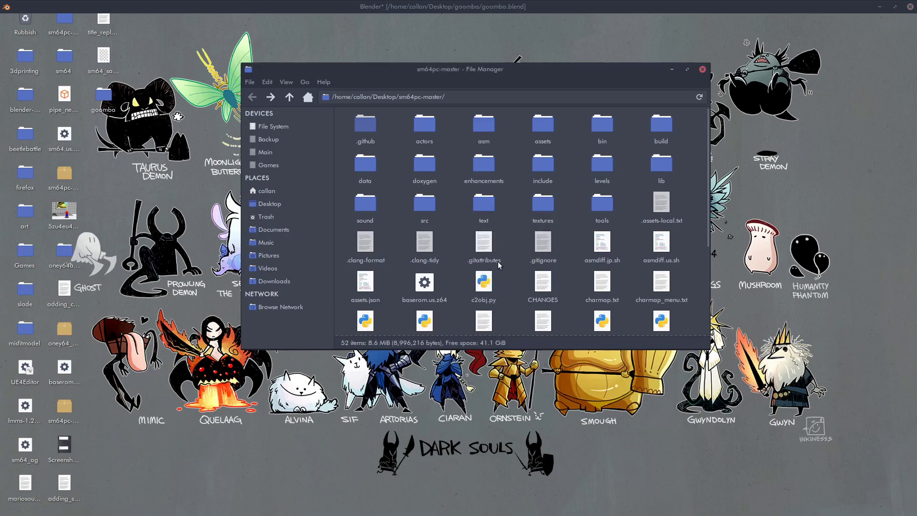
key("Up")
key("Return")
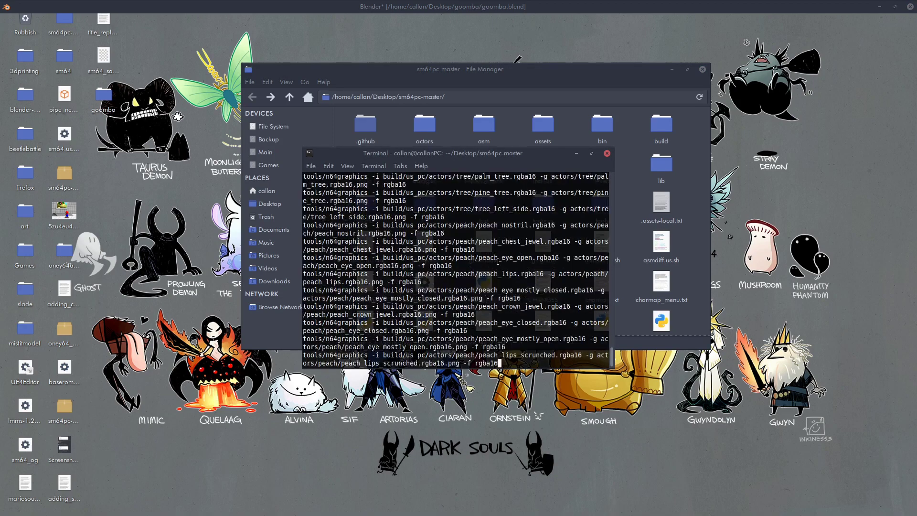